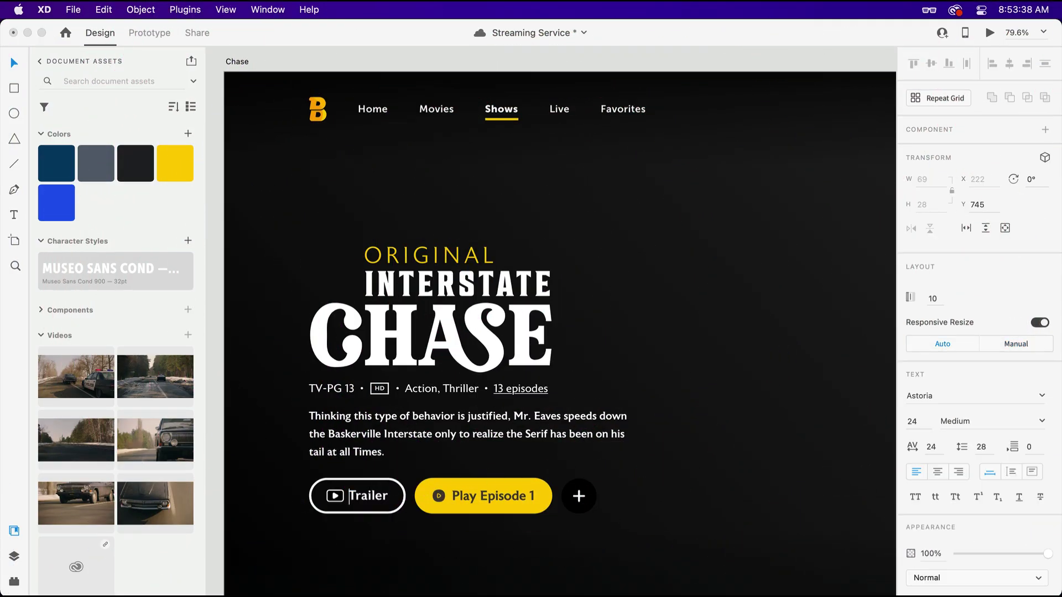
# Relabel the Trailer button 'Watch Trailer' and move it right of Play Episode 1
pyautogui.write('Watch')
pyautogui.press('Escape')
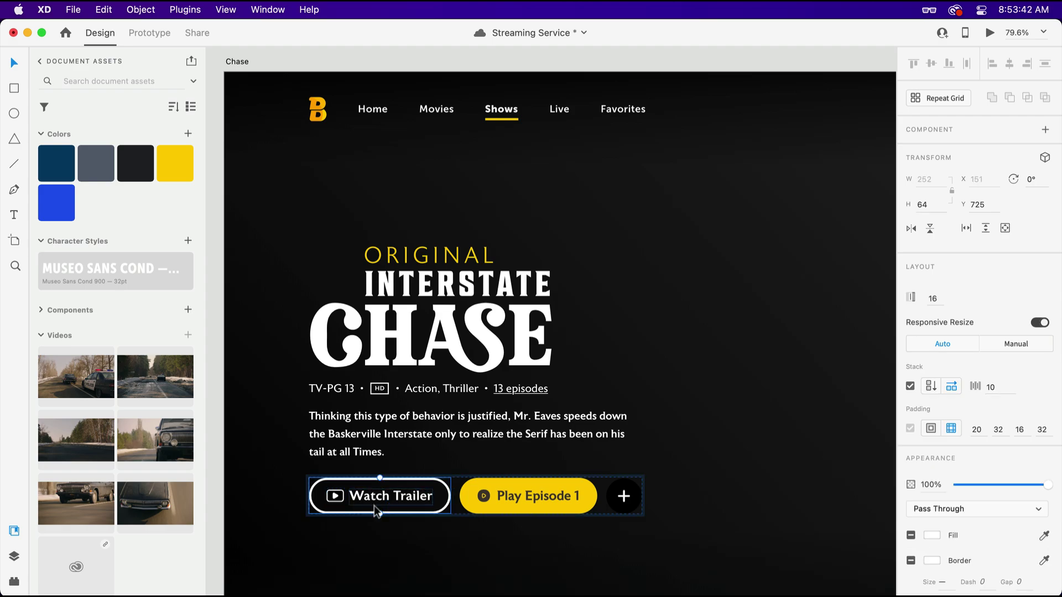
pyautogui.moveTo(376, 510); pyautogui.dragTo(517, 510)
pyautogui.click(685, 363)
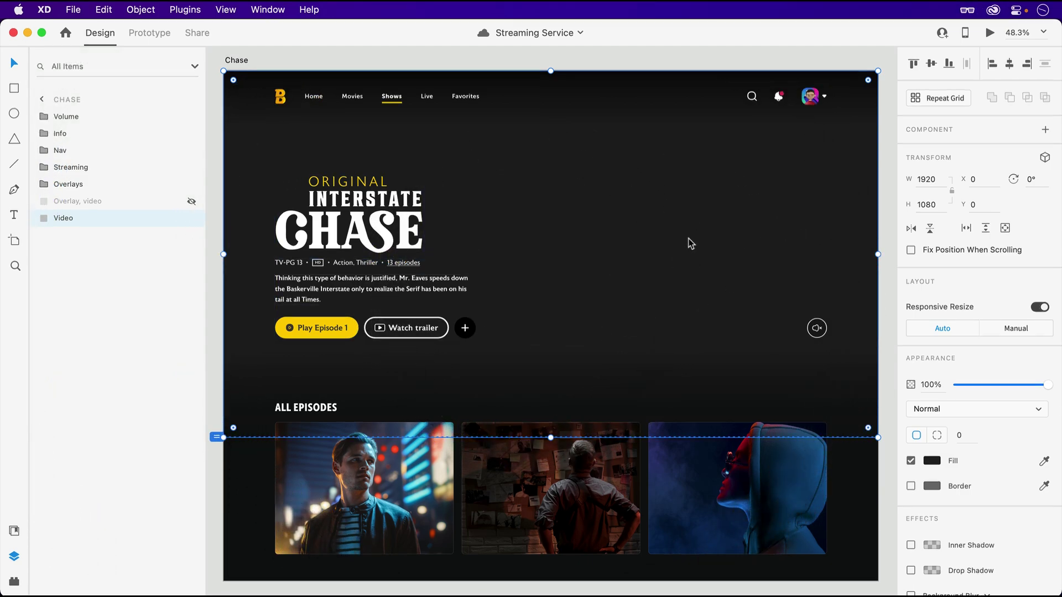
# Quick Look 1.mp4, 2.mp4 and 3.mp4 in turn in Finder's Chase Clips folder
pyautogui.press('super+Tab')
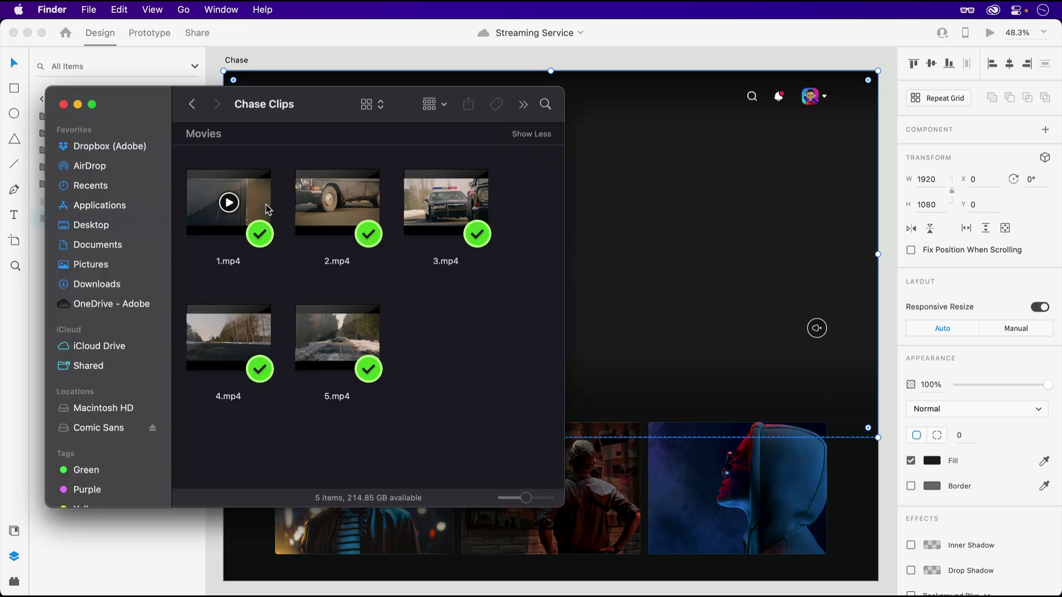
pyautogui.click(258, 187)
pyautogui.press('space')
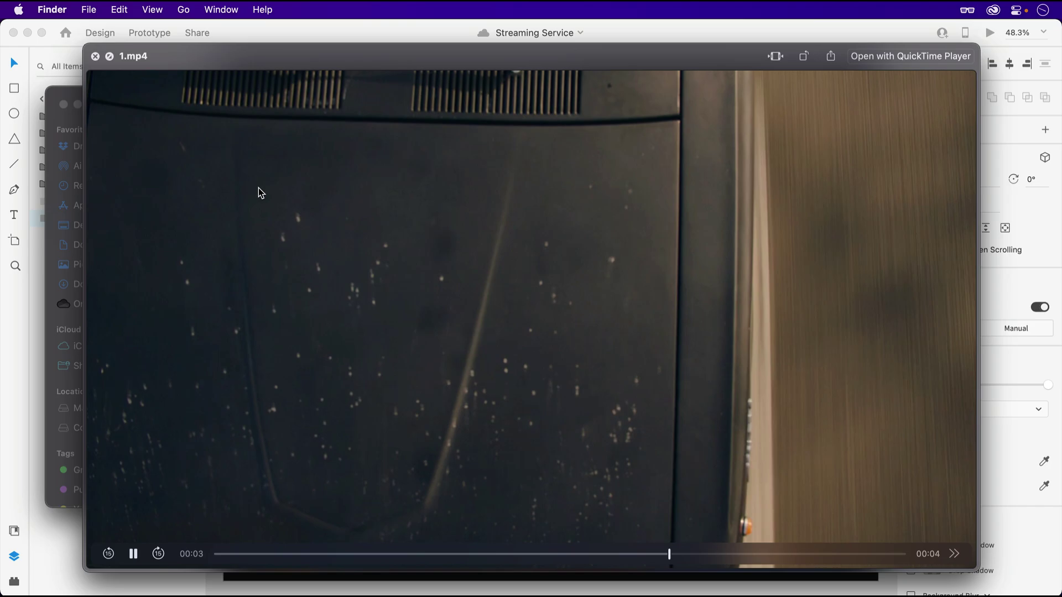
pyautogui.press('Down')
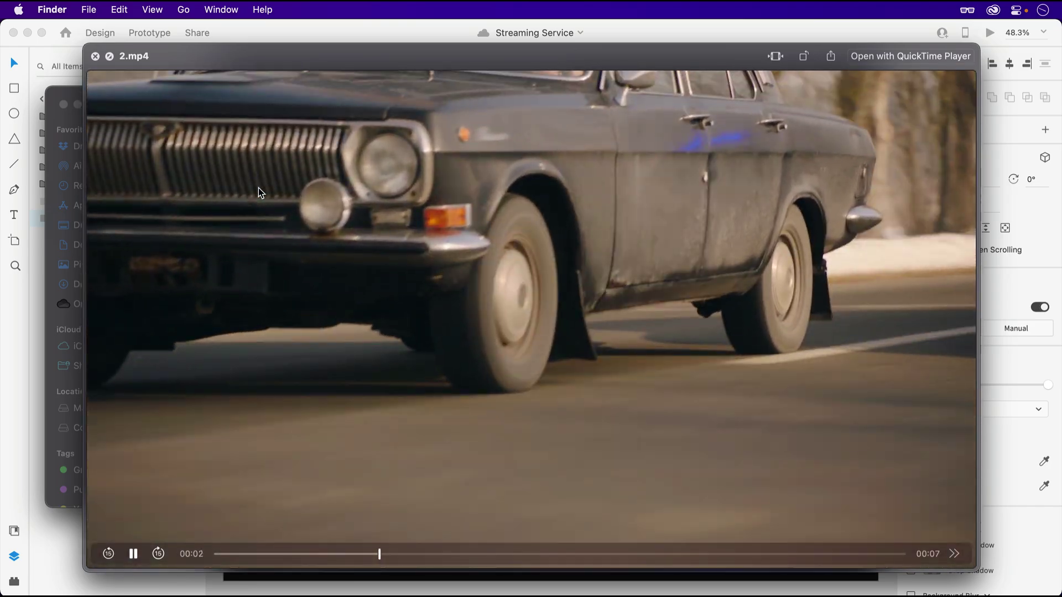
pyautogui.press('Down')
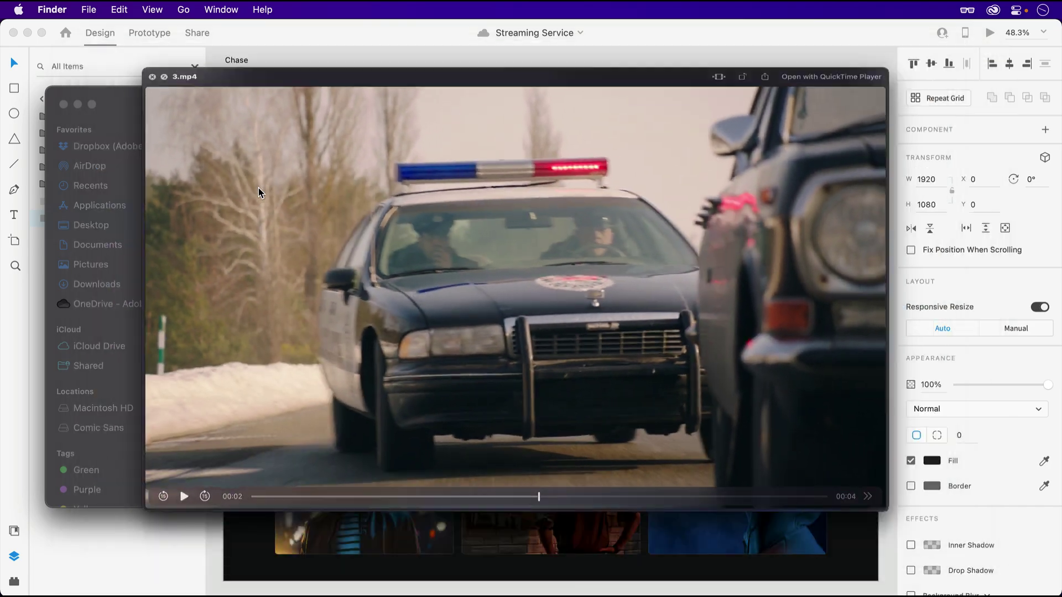
# Drop 1.mp4 into the hero background mask and name its group 'Video'
pyautogui.press('space')
pyautogui.keyDown('shift'); pyautogui.click(259, 192); pyautogui.keyUp('shift')
pyautogui.moveTo(259, 192); pyautogui.dragTo(593, 238)
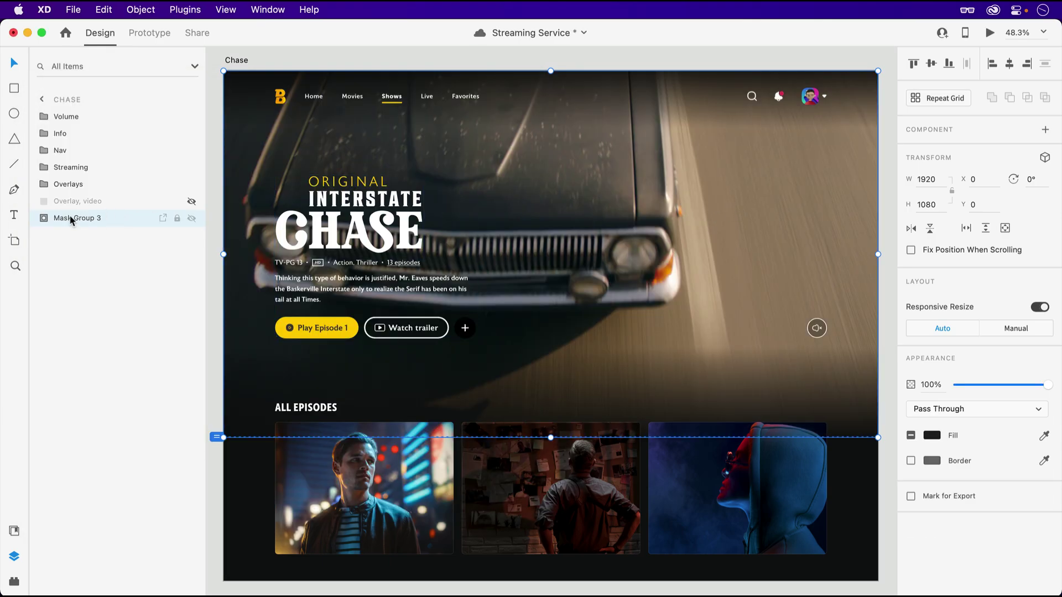
pyautogui.write('Video')
pyautogui.press('Return')
# Set clip 1's video playback to Play automatically and run Desktop Preview
pyautogui.click(88, 250)
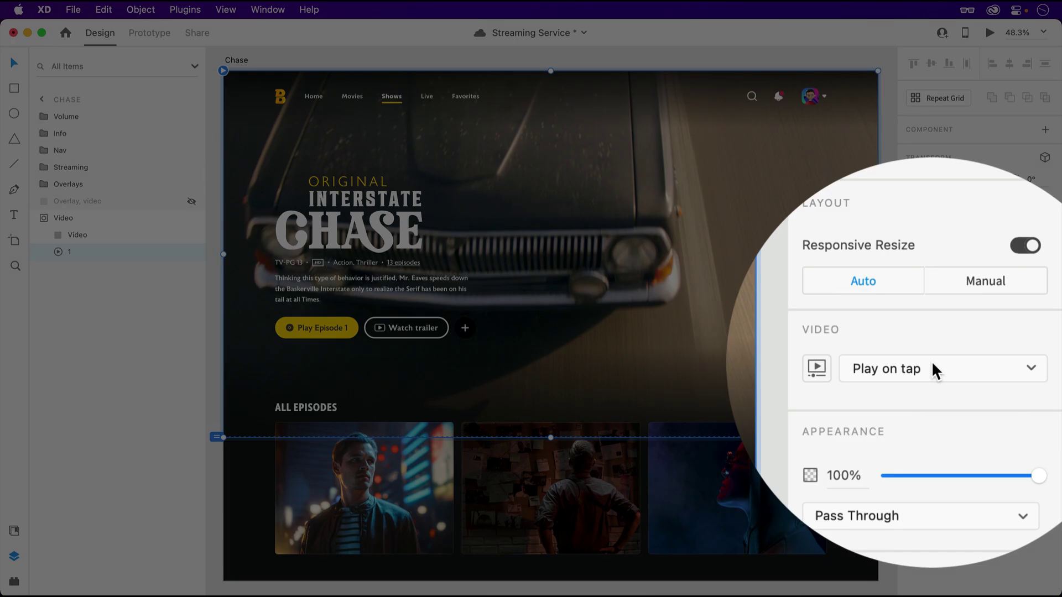
pyautogui.click(984, 379)
pyautogui.click(978, 387)
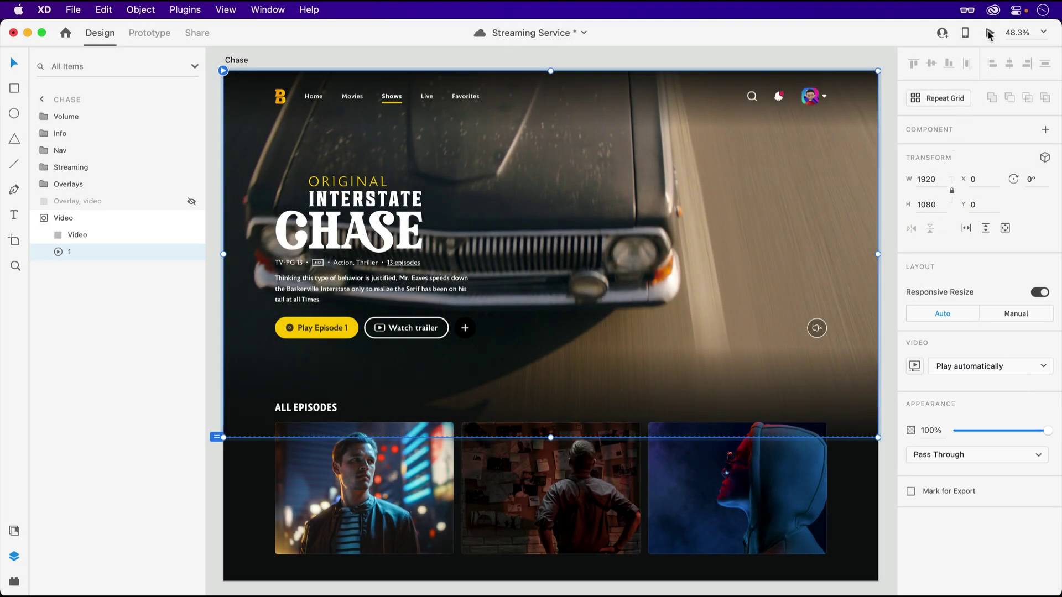
pyautogui.click(990, 34)
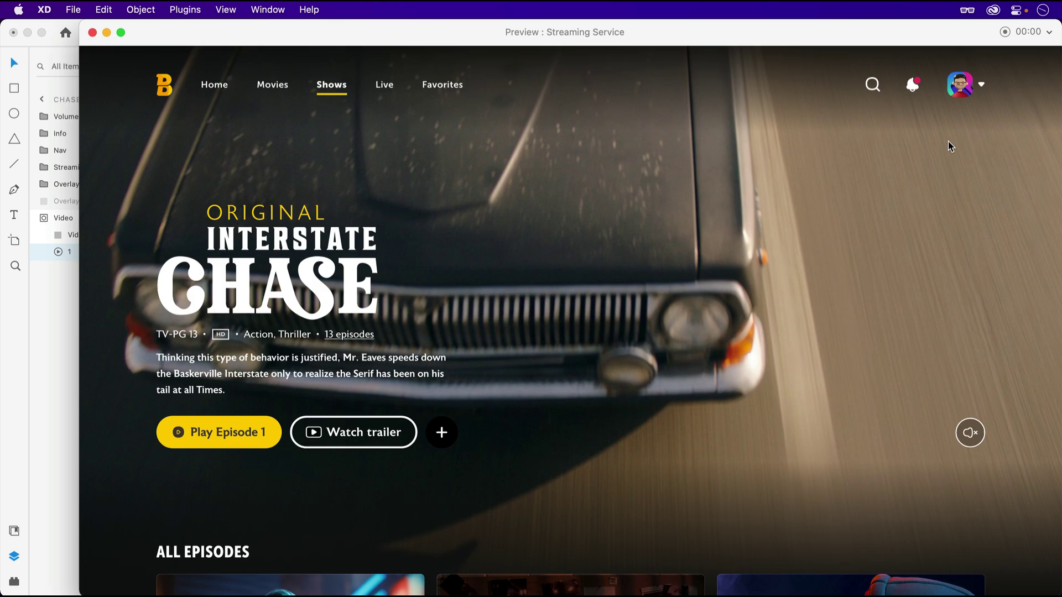
# Close the Preview window once the hero clip has played, with Cmd+W
pyautogui.press('super+w')
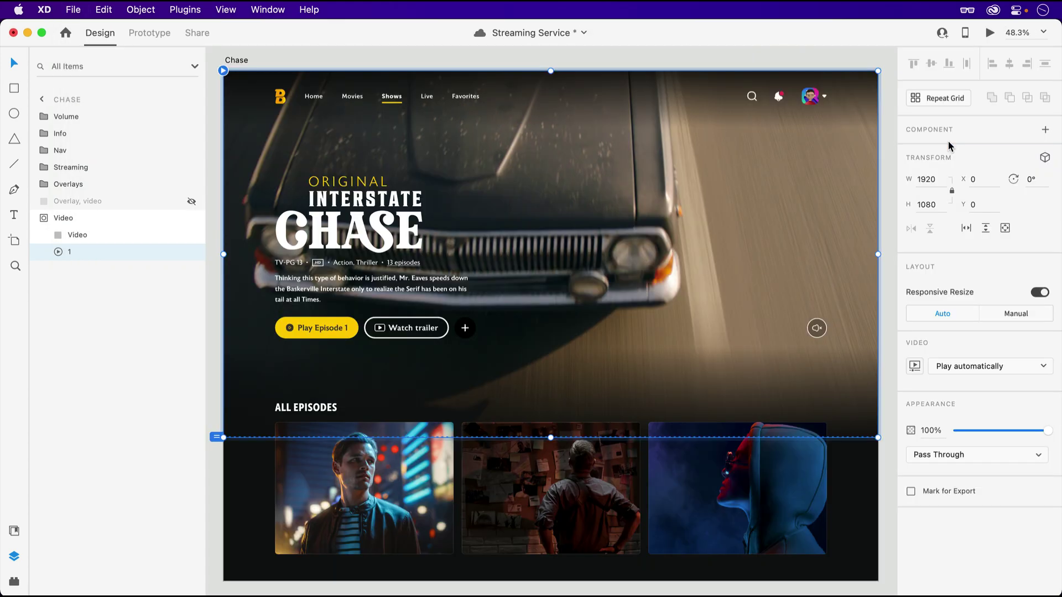
# Make the Video group a component and add a new state named 'Side shot'
pyautogui.click(62, 221)
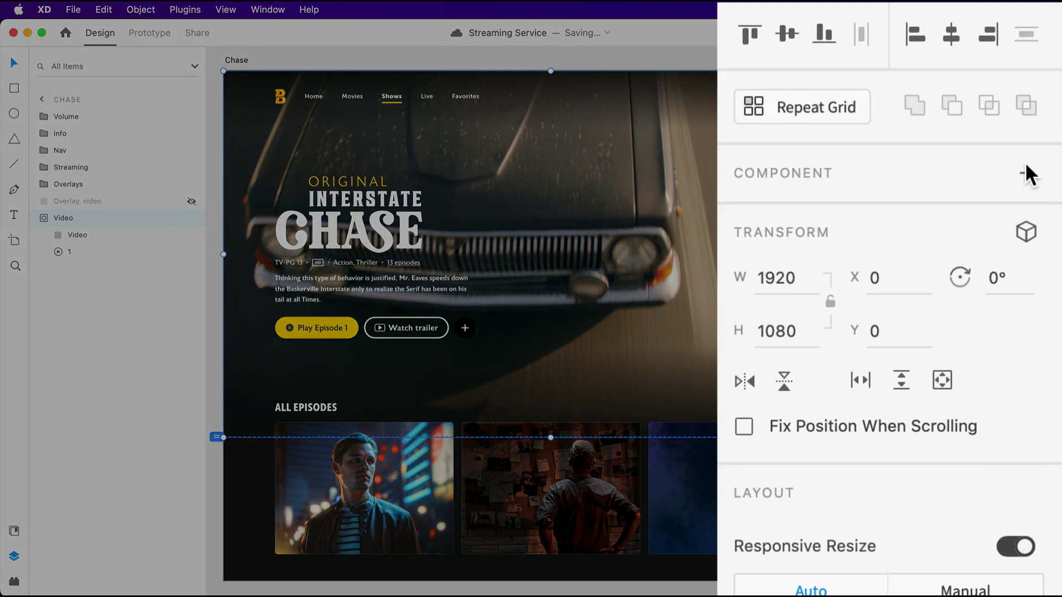
pyautogui.click(1026, 172)
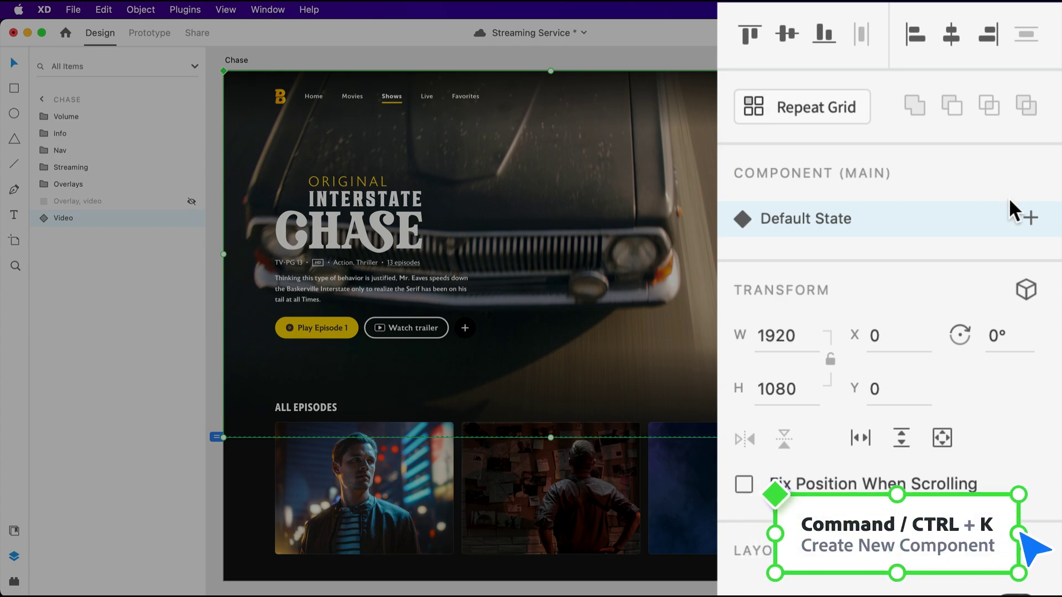
pyautogui.click(1029, 218)
pyautogui.click(887, 232)
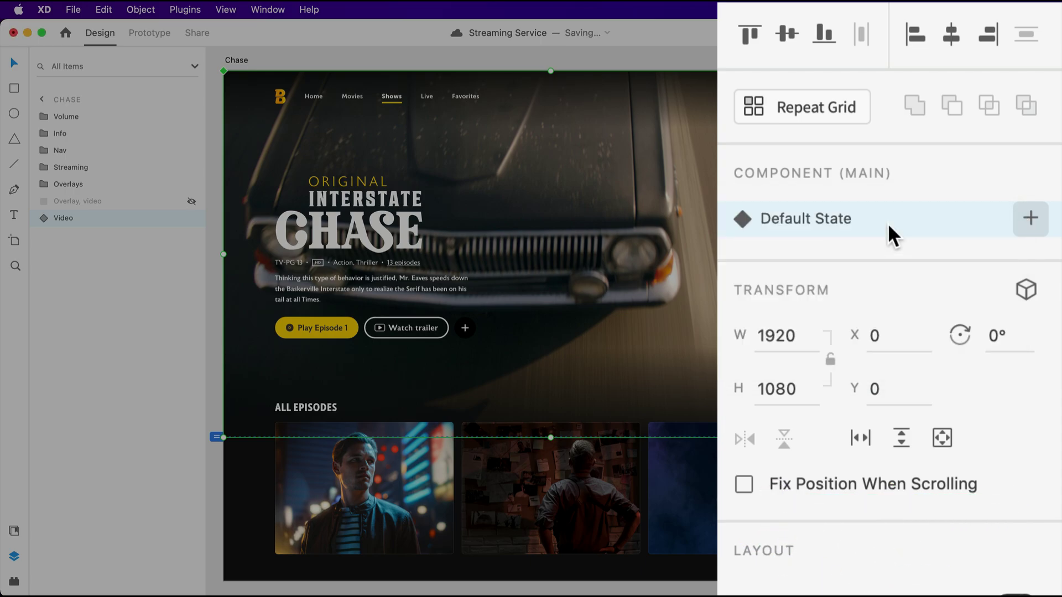
pyautogui.write('Side shot')
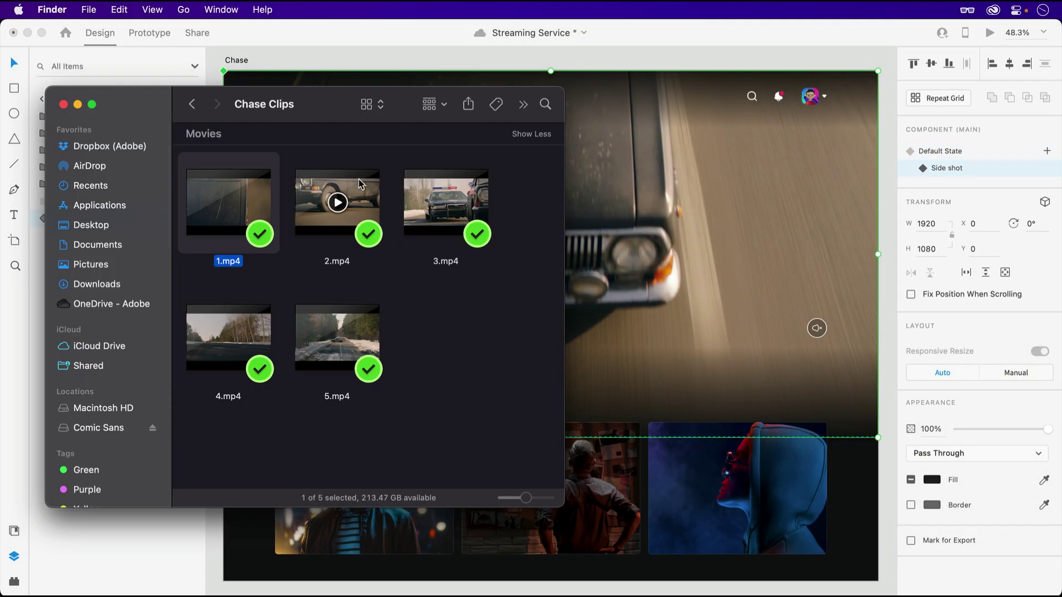
# Fill the Side shot state's background with 2.mp4 set to Play automatically
pyautogui.moveTo(337, 202); pyautogui.dragTo(794, 202)
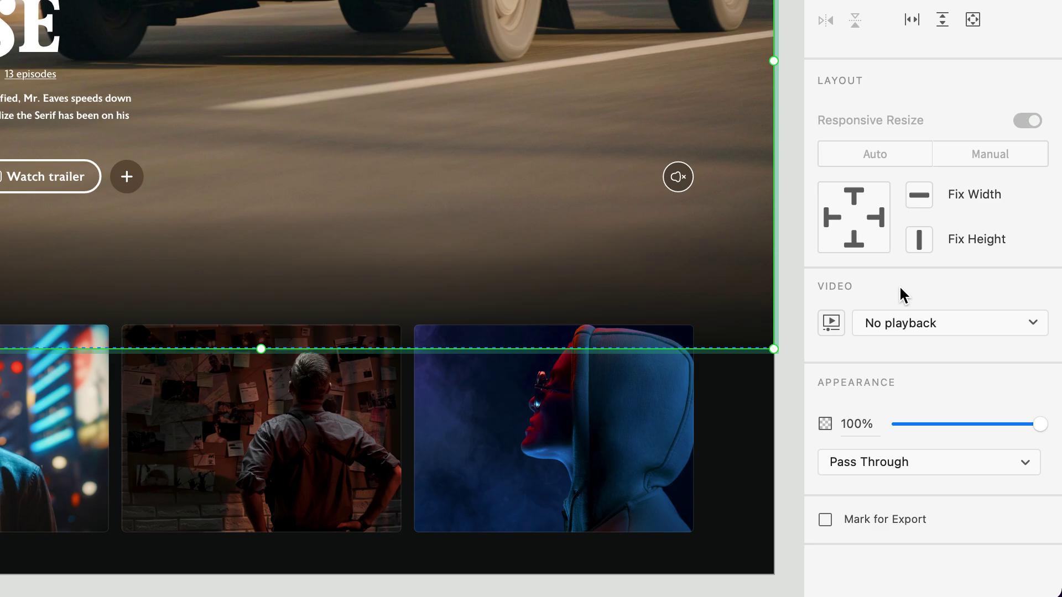
pyautogui.click(1013, 323)
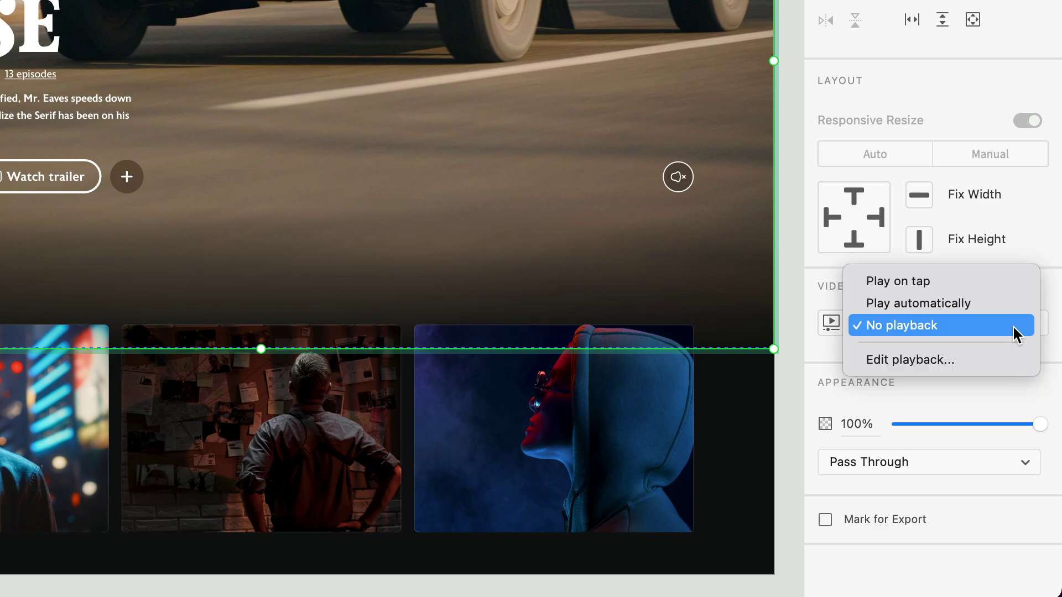
pyautogui.click(990, 303)
pyautogui.click(831, 323)
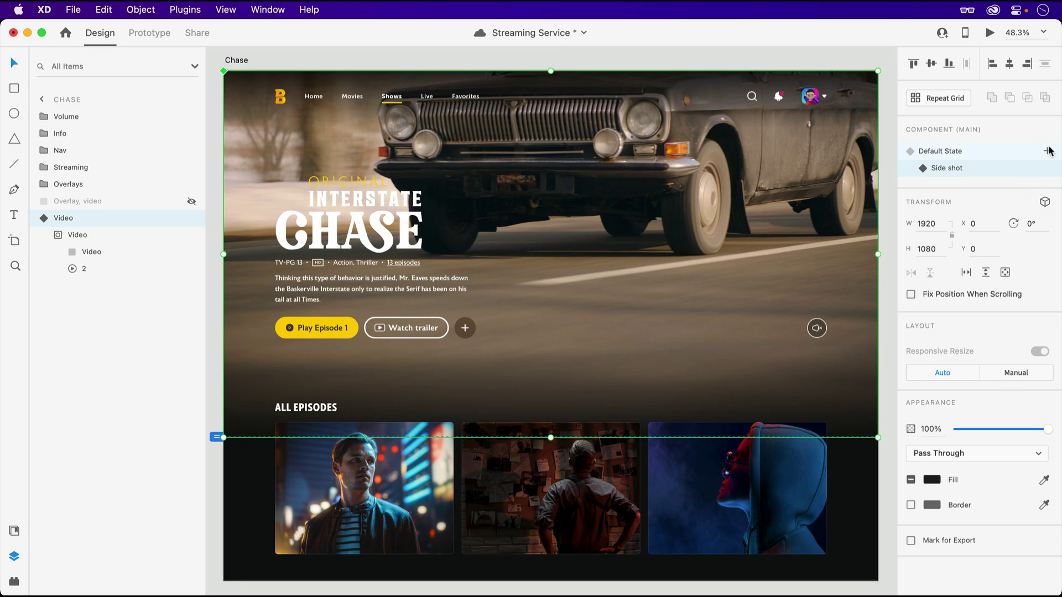
# Add a 'Police reveal' state with clip 3.mp4 set to Play automatically
pyautogui.click(1049, 151)
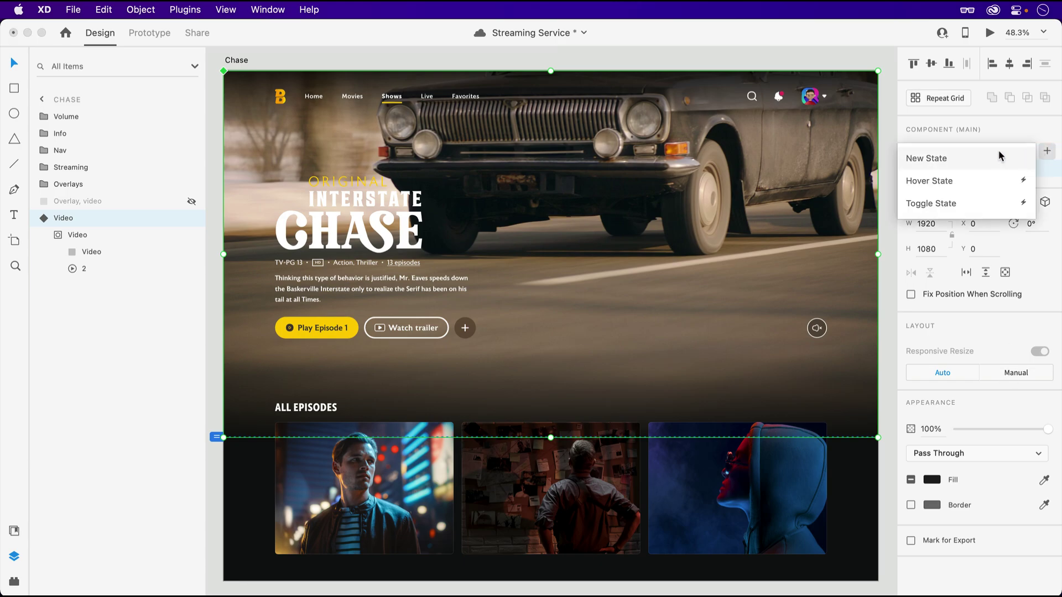
pyautogui.click(1000, 155)
pyautogui.write('Poli')
pyautogui.write('ce reve')
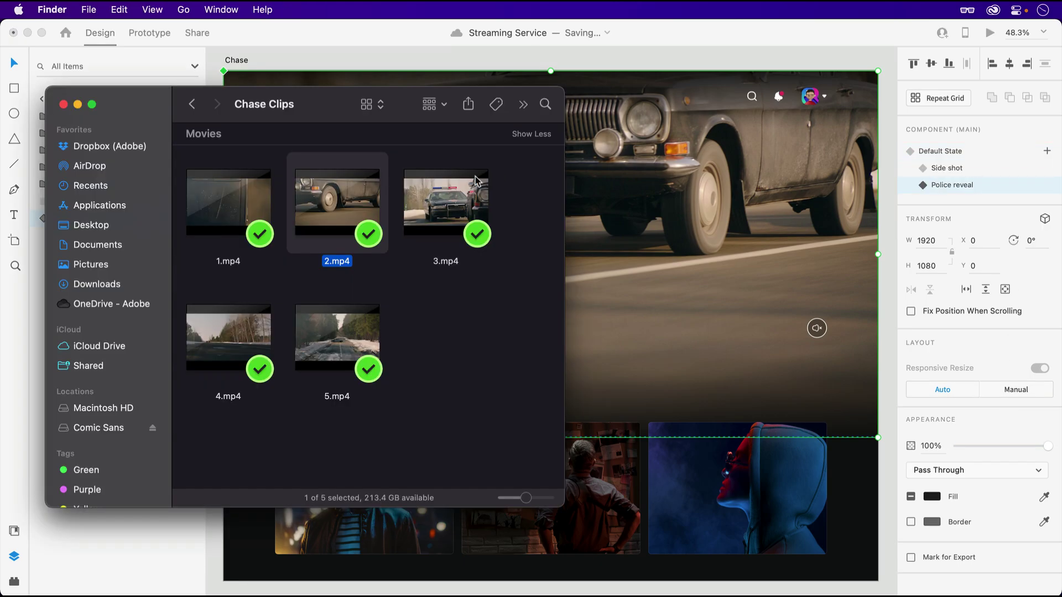
pyautogui.moveTo(441, 201); pyautogui.dragTo(714, 233)
pyautogui.click(983, 419)
pyautogui.click(984, 412)
pyautogui.press('Escape')
pyautogui.press('Escape')
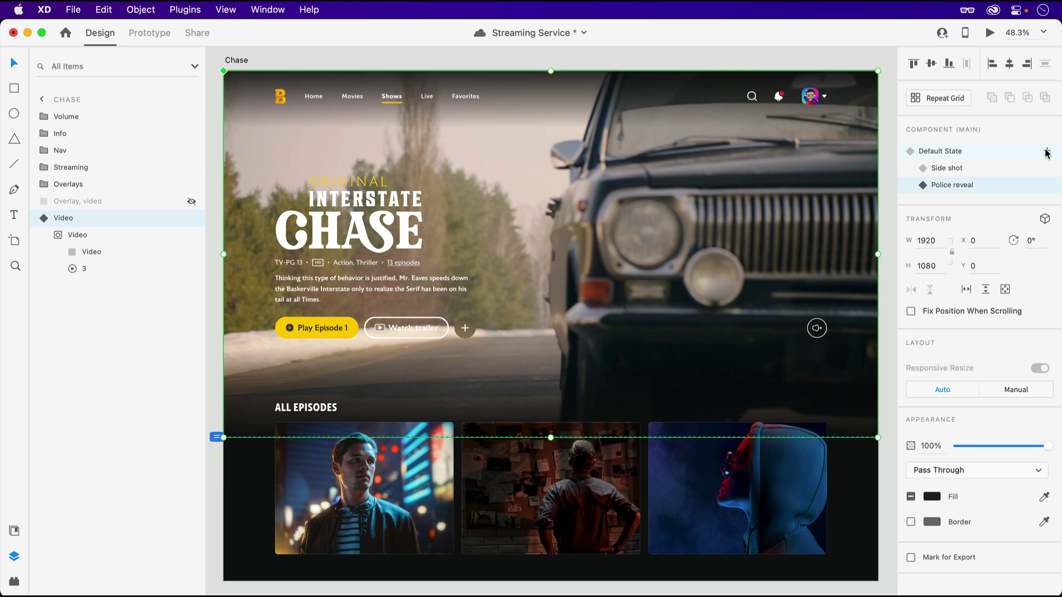
# Add a 'Wide angle' state with clip 4.mp4 set to Play automatically
pyautogui.click(1047, 151)
pyautogui.click(1013, 156)
pyautogui.write('Wide angle')
pyautogui.press('super+Tab')
pyautogui.moveTo(276, 325); pyautogui.dragTo(795, 239)
pyautogui.click(971, 419)
pyautogui.click(985, 410)
pyautogui.press('Escape')
pyautogui.press('Escape')
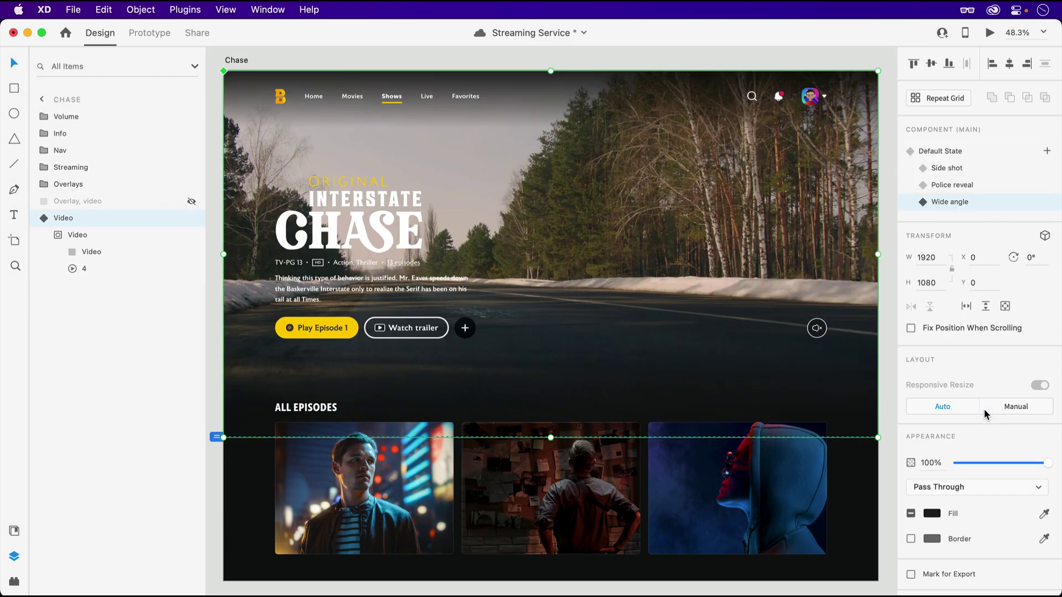
# Add a 'Pulled over' state with clip 5.mp4 set to Play automatically
pyautogui.click(1047, 151)
pyautogui.click(996, 156)
pyautogui.write('Pulled over')
pyautogui.press('super+Tab')
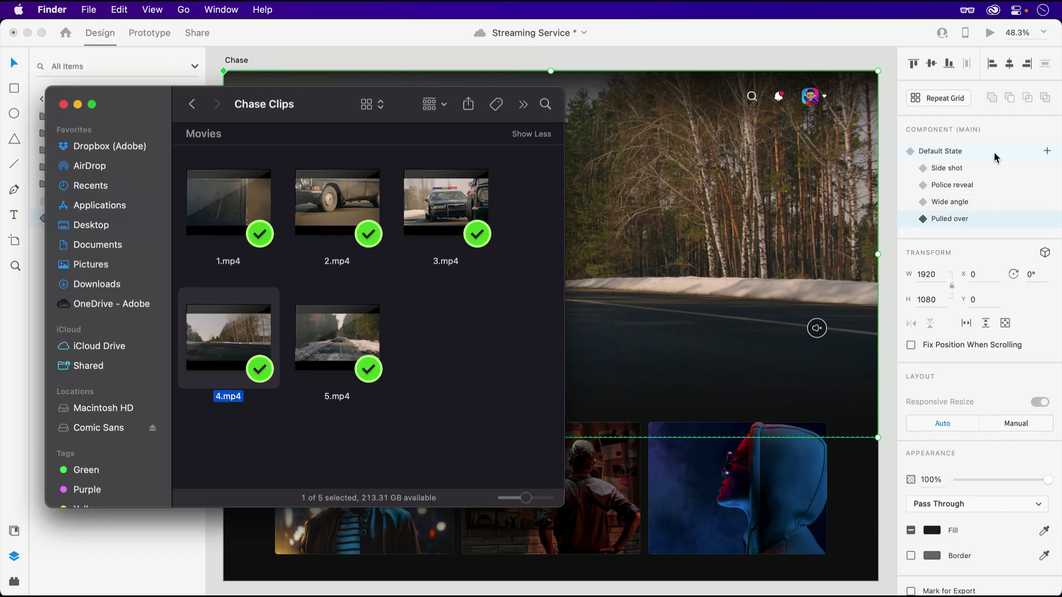
pyautogui.moveTo(337, 338); pyautogui.dragTo(719, 249)
pyautogui.click(977, 422)
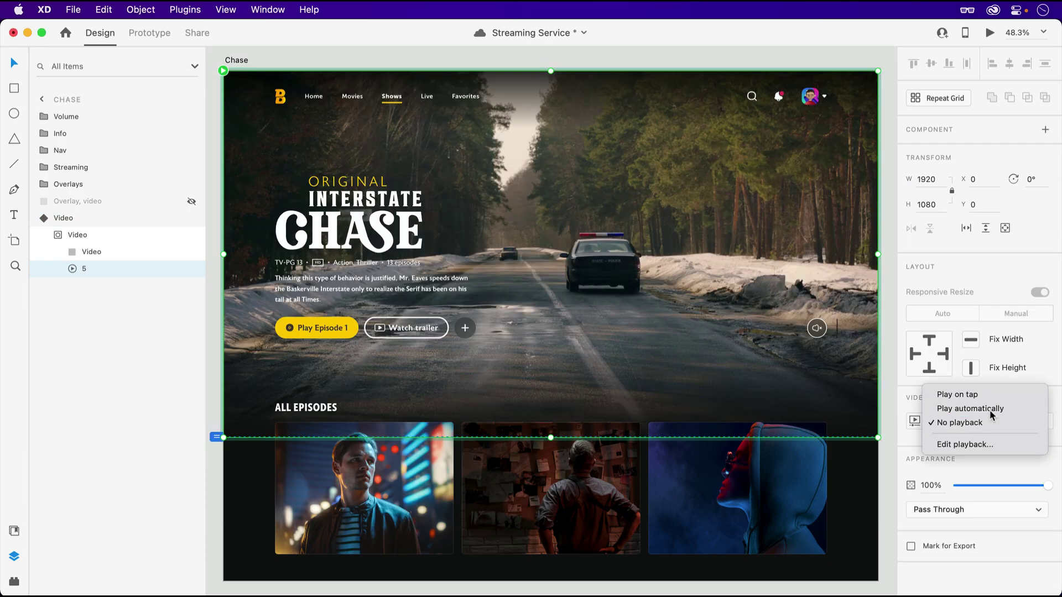
pyautogui.click(990, 410)
pyautogui.click(82, 214)
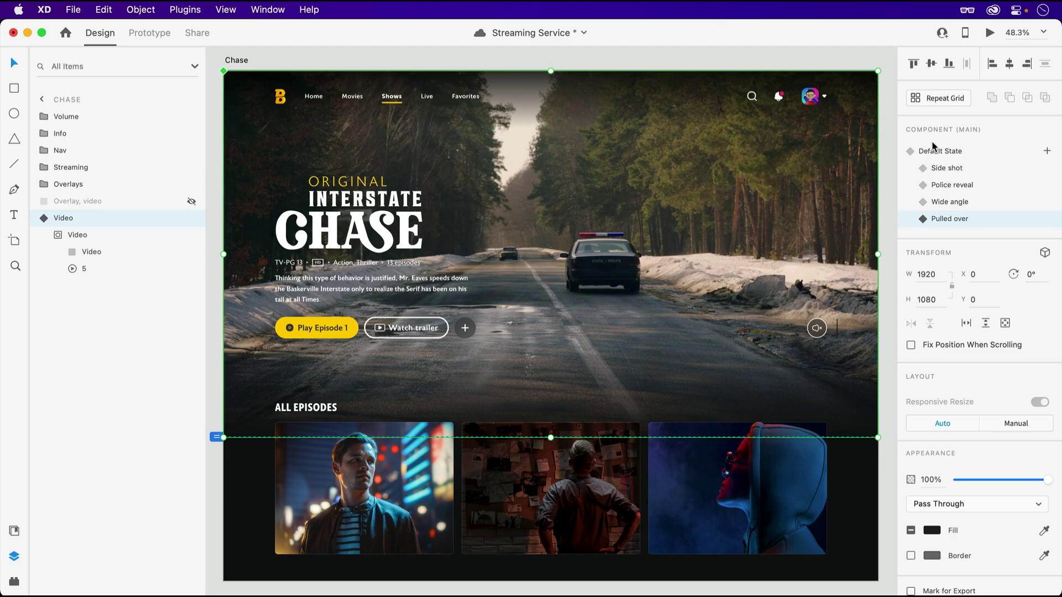
# In Prototype mode, give the Default State an End of Playback interaction
pyautogui.click(984, 151)
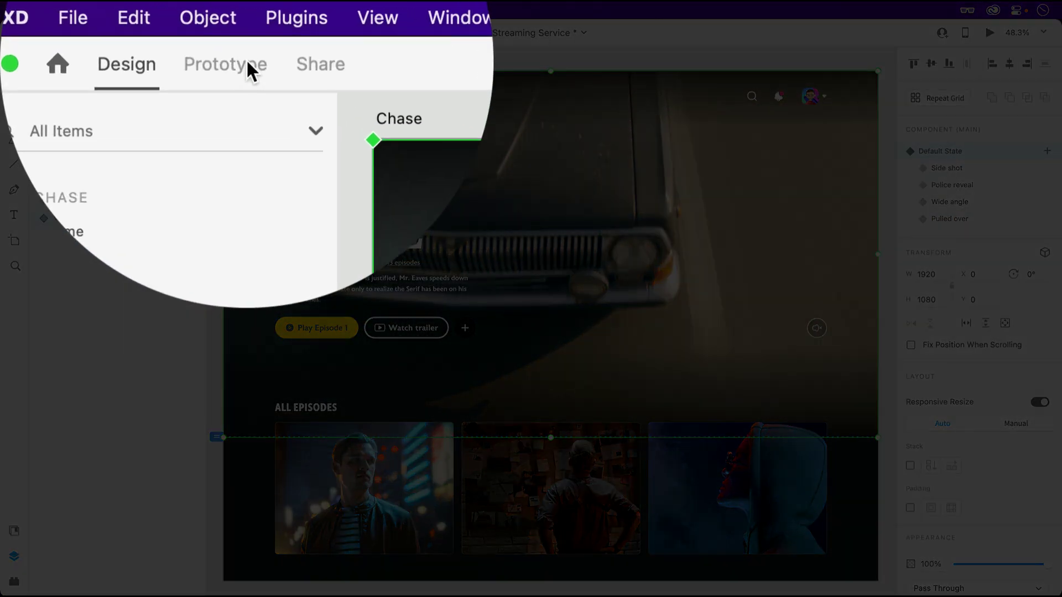
pyautogui.click(247, 61)
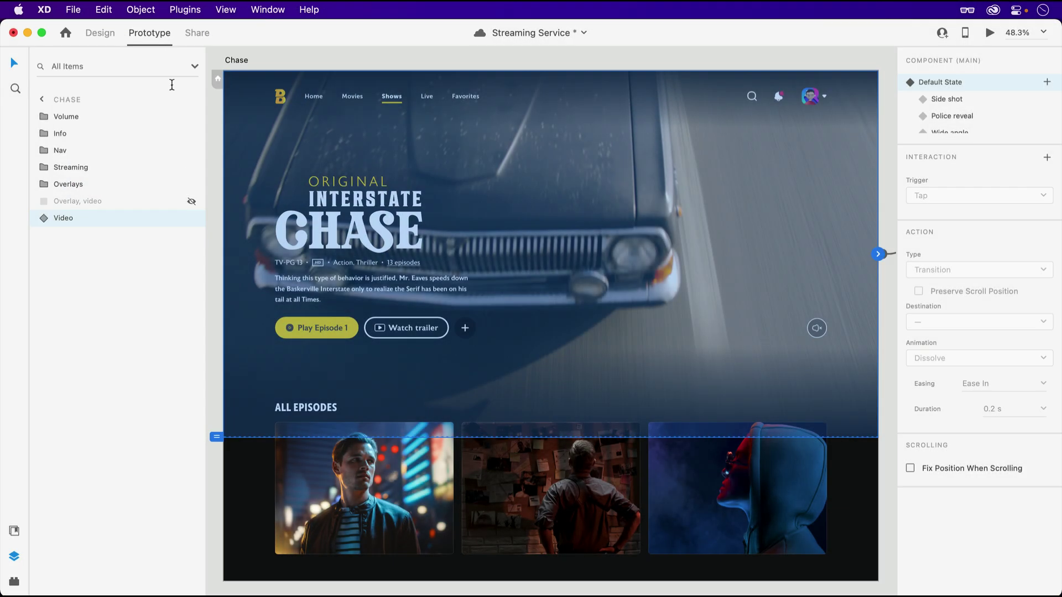
pyautogui.moveTo(694, 245); pyautogui.dragTo(619, 244)
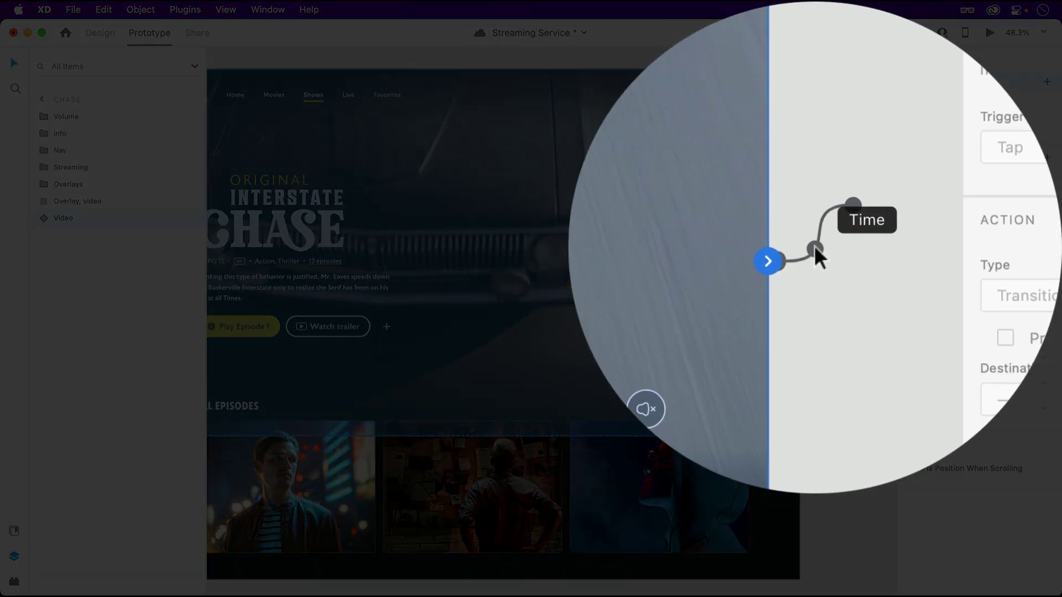
pyautogui.click(825, 247)
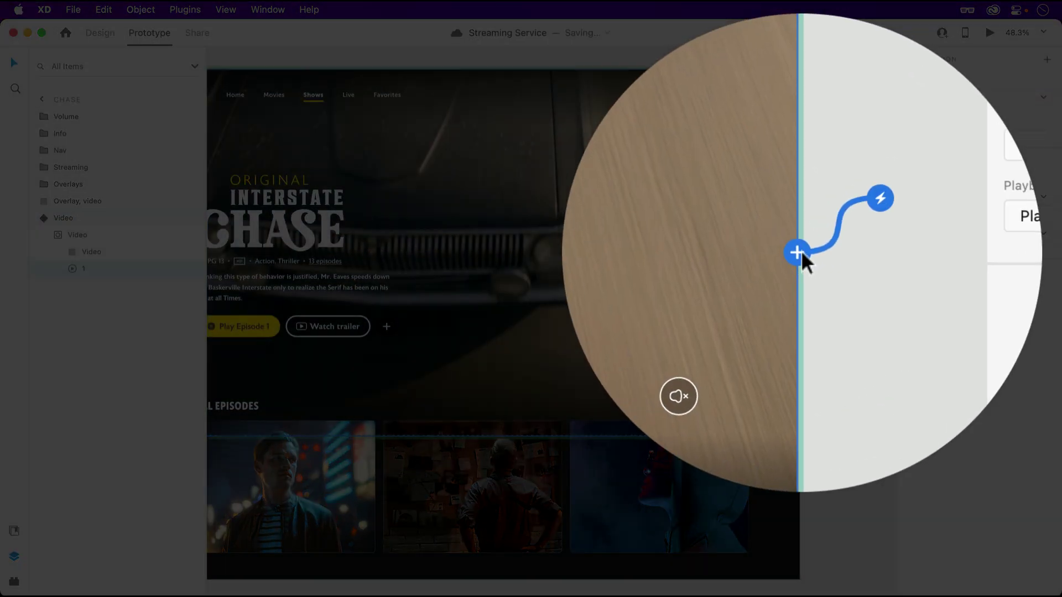
pyautogui.click(800, 253)
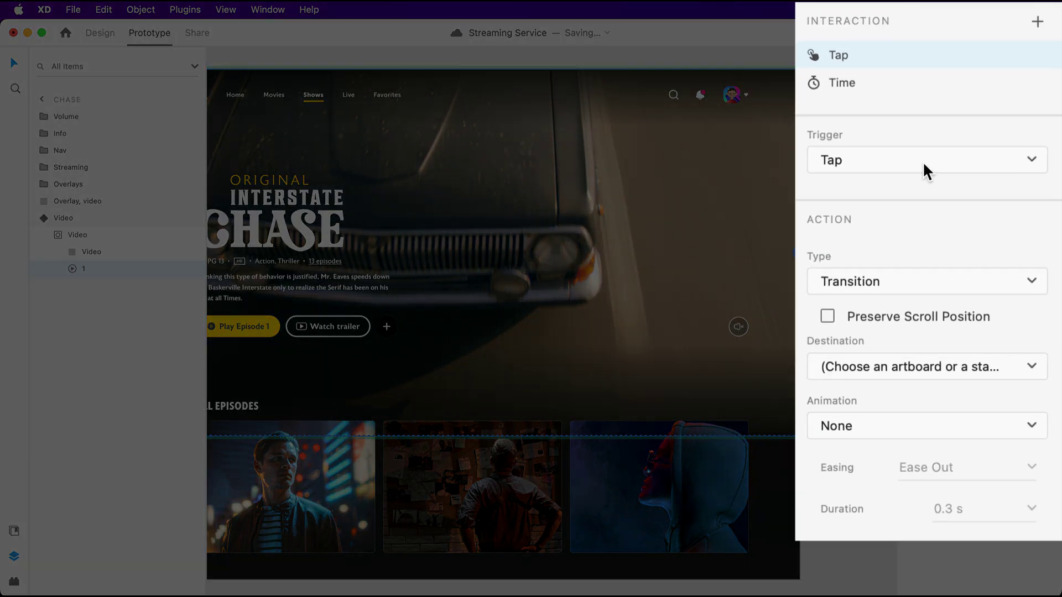
pyautogui.click(979, 145)
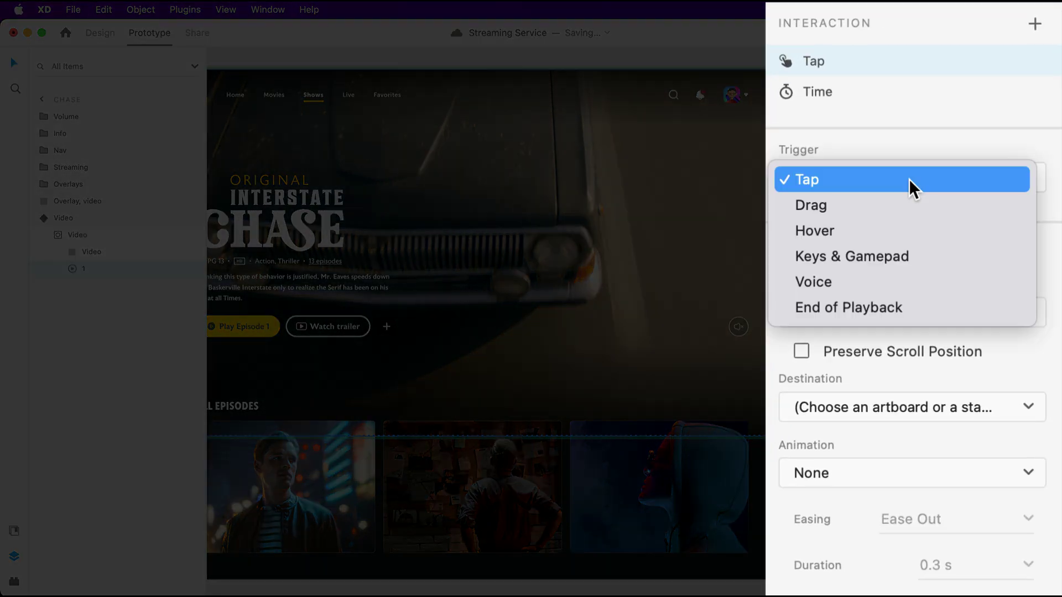
pyautogui.click(933, 311)
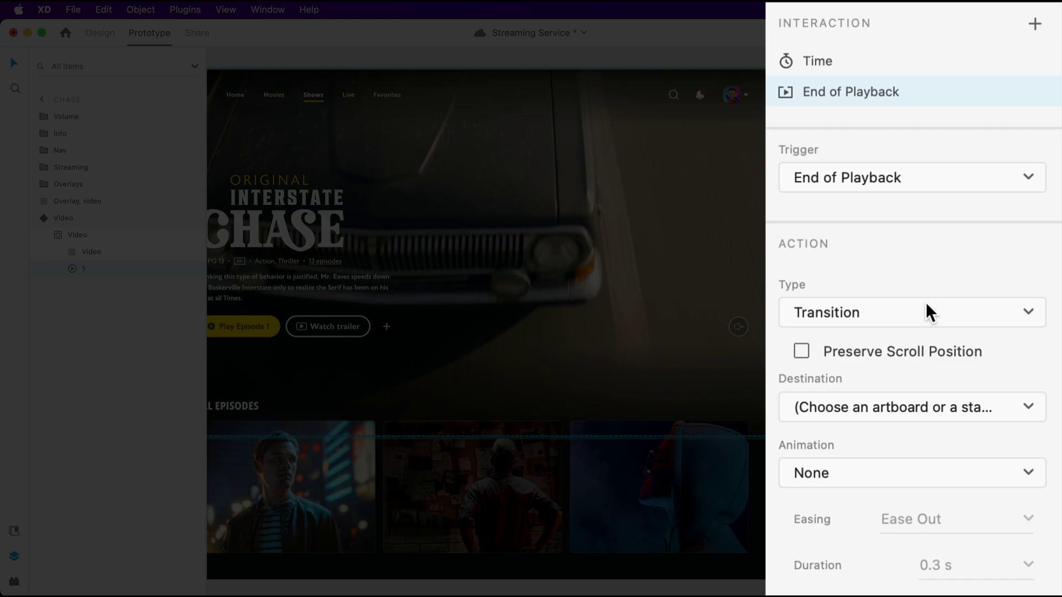
# Set that interaction to Transition to Side shot with Animation None
pyautogui.click(888, 412)
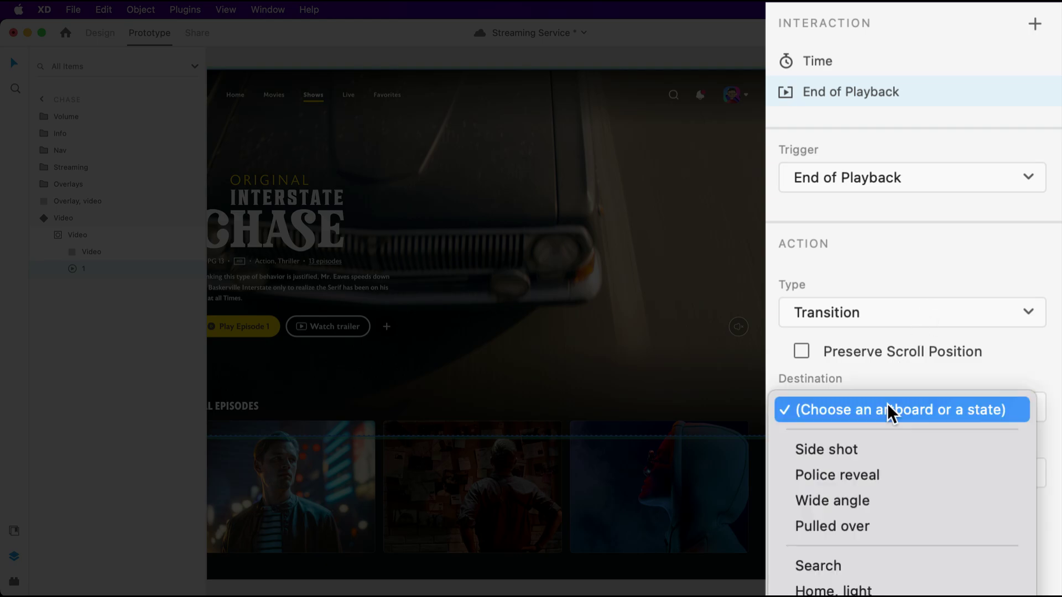
pyautogui.click(888, 452)
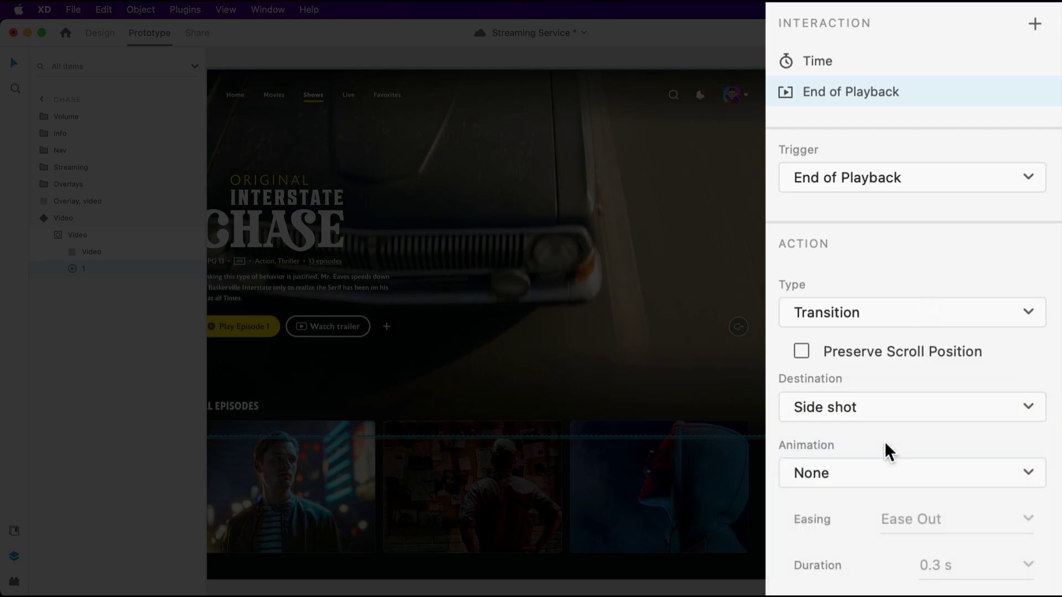
pyautogui.click(879, 319)
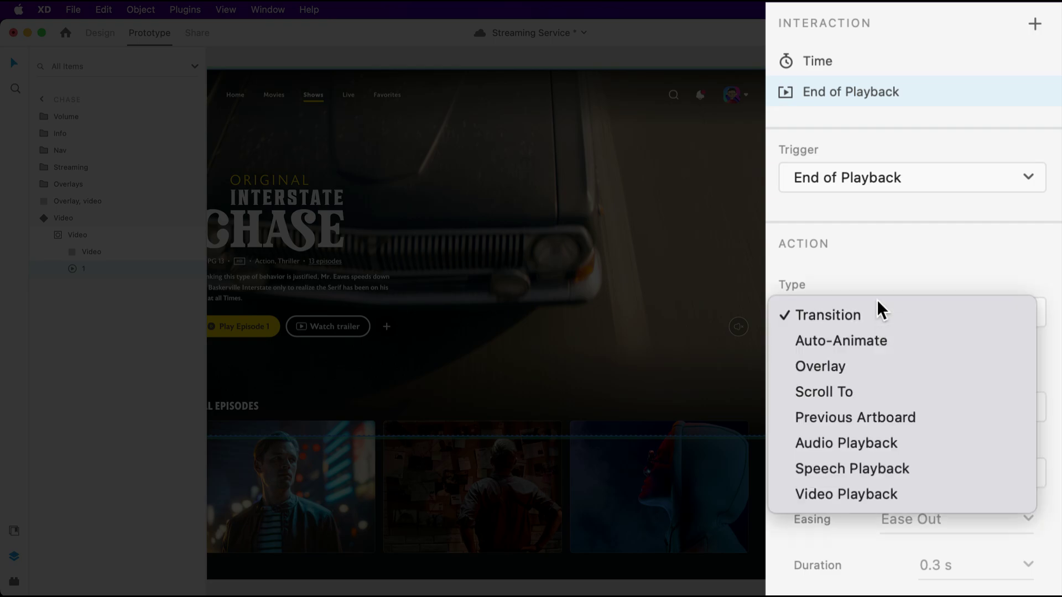
pyautogui.click(908, 321)
pyautogui.click(877, 471)
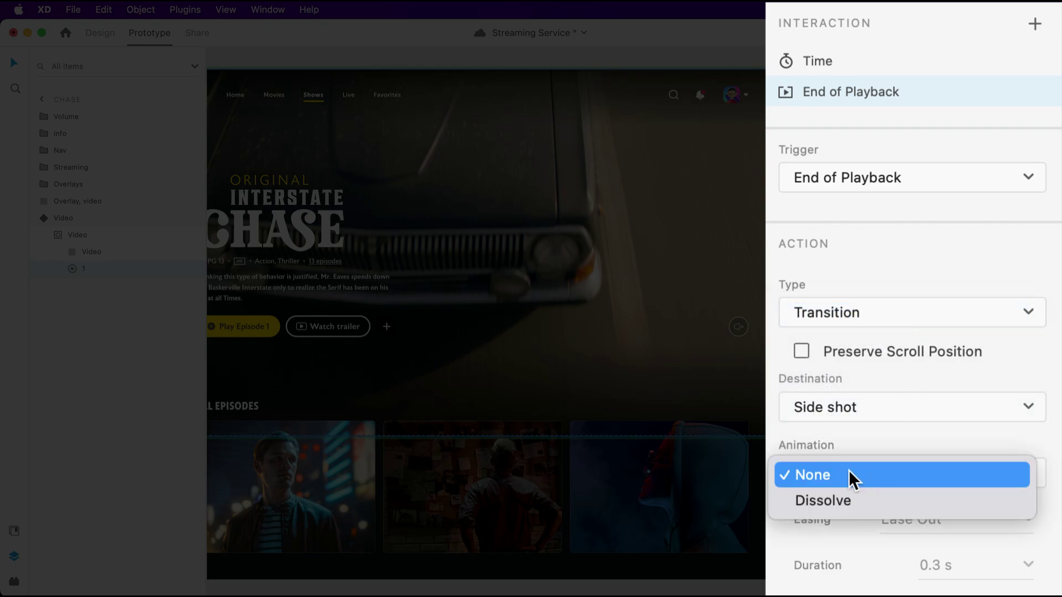
pyautogui.click(880, 476)
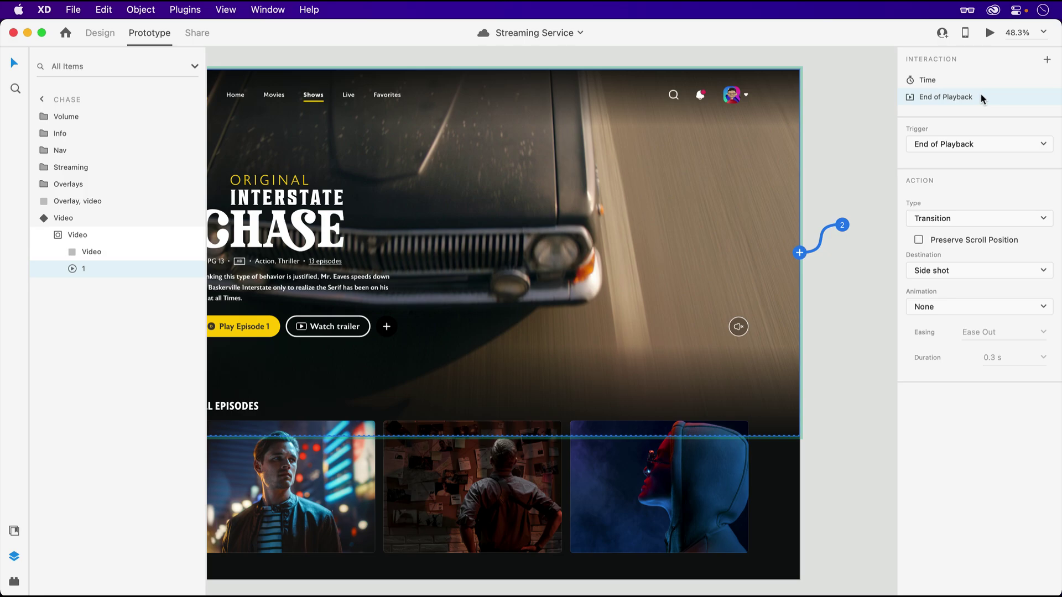
pyautogui.click(990, 35)
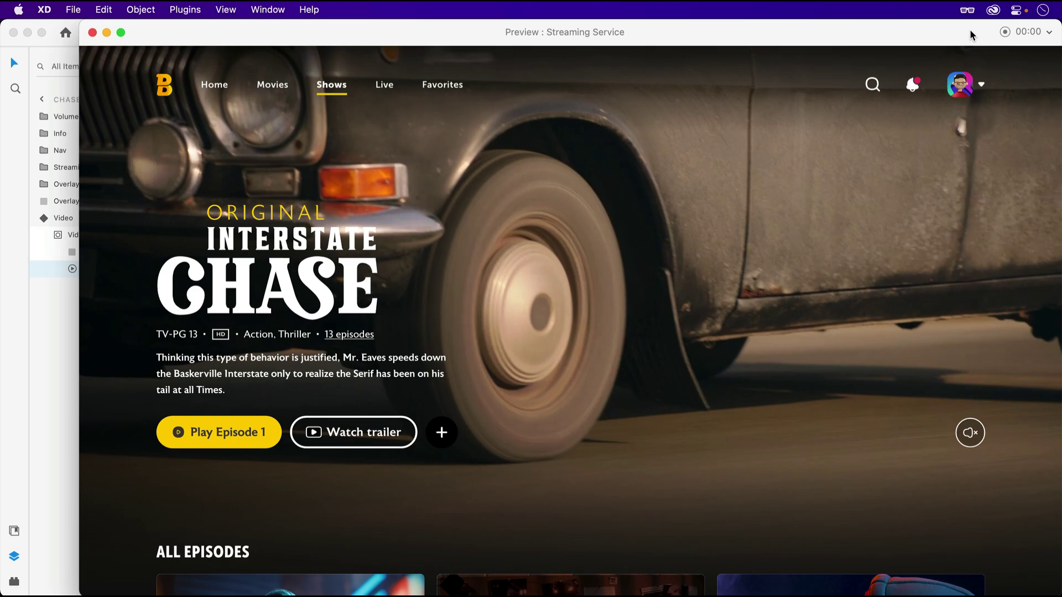
pyautogui.press('super+w')
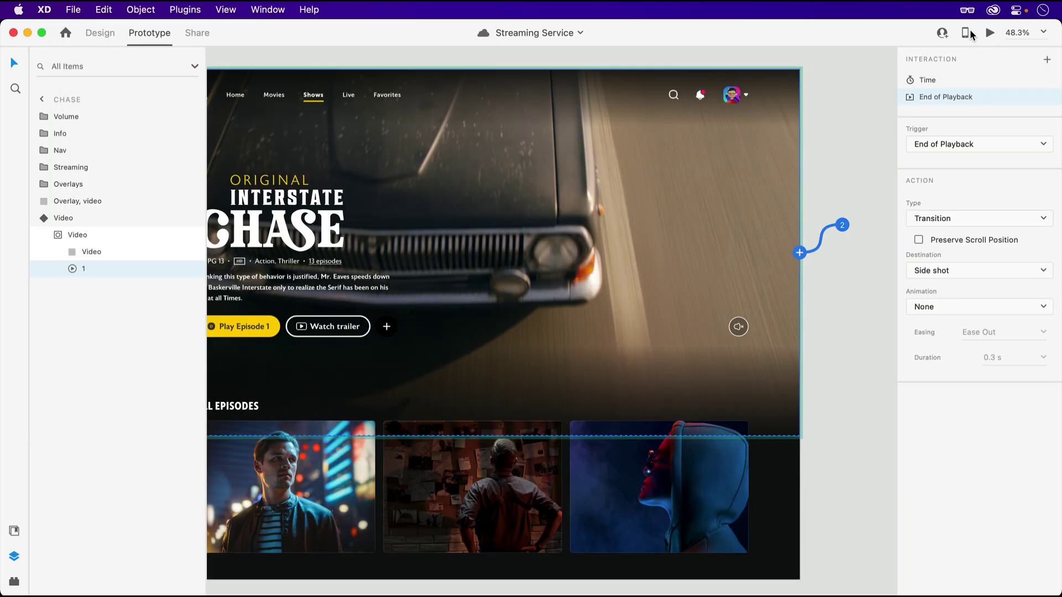
# In Design mode, trim the Side shot state's clip 2 to end at about 4 seconds
pyautogui.hscroll(-3, 582, 171)
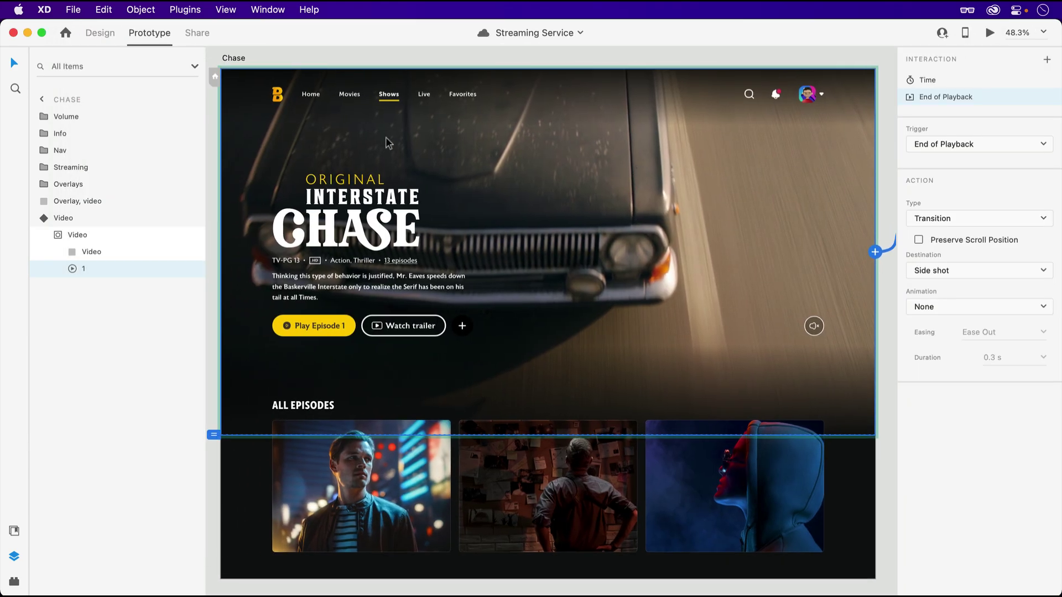
pyautogui.click(98, 29)
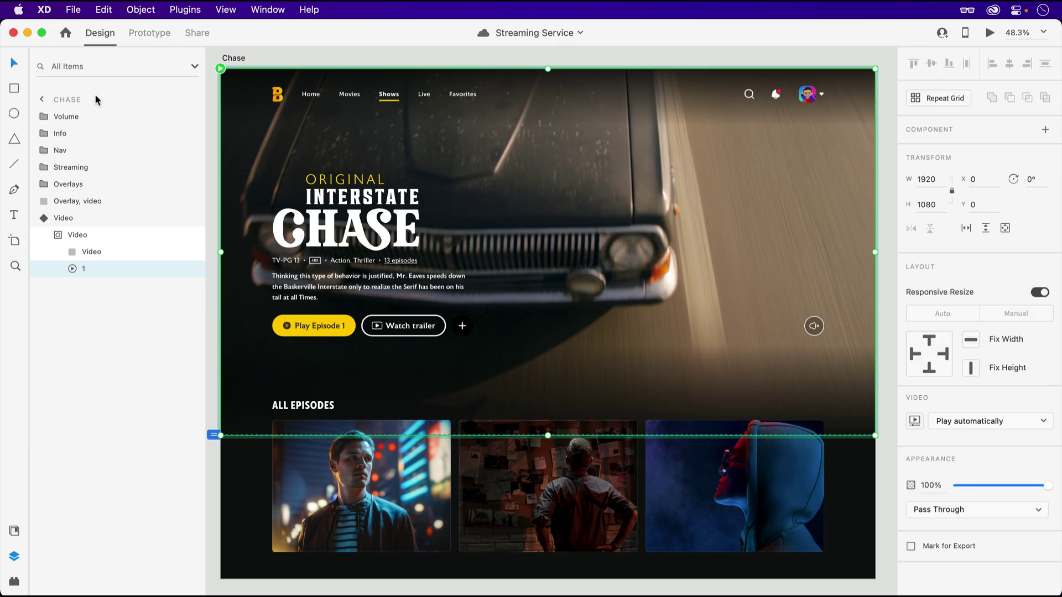
pyautogui.click(89, 217)
pyautogui.click(946, 167)
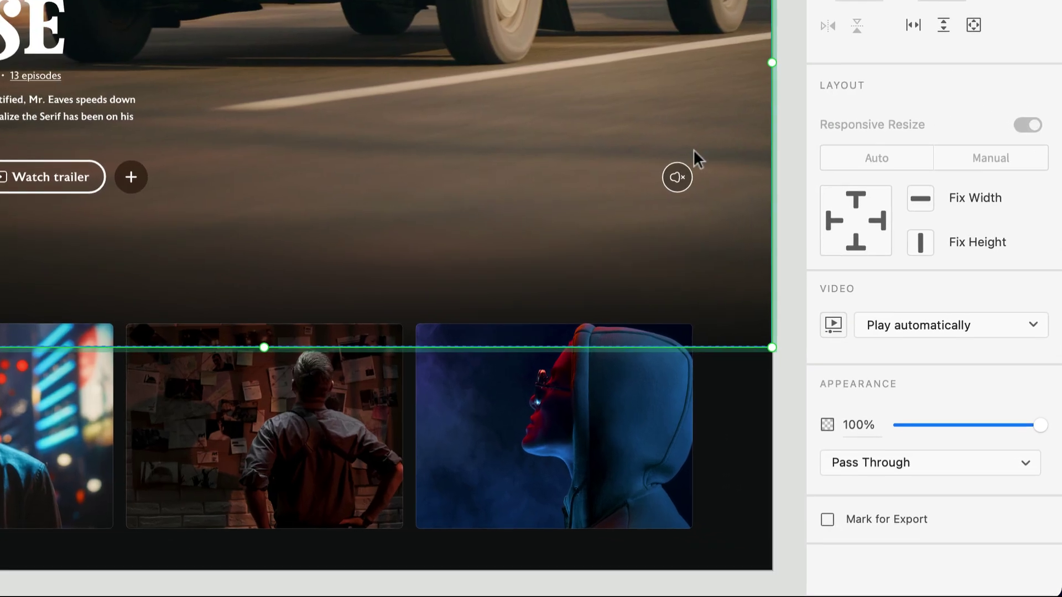
pyautogui.click(913, 421)
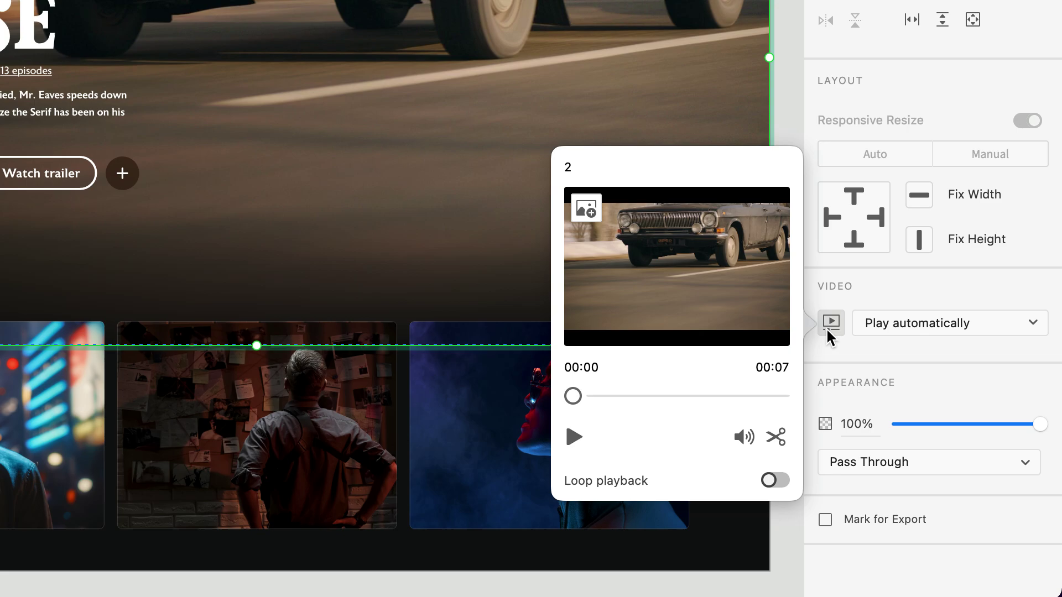
pyautogui.click(776, 437)
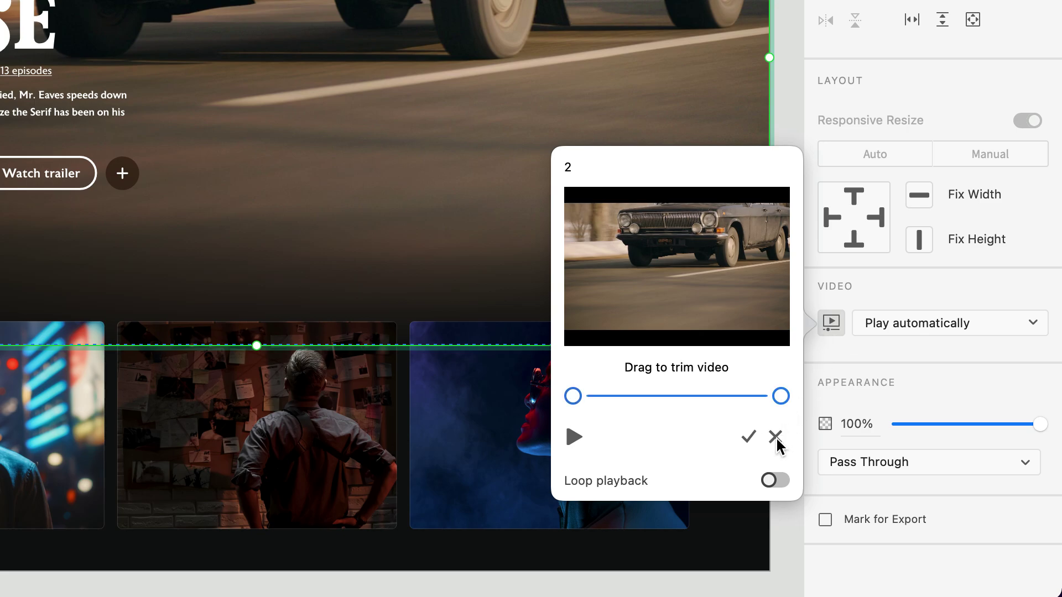
pyautogui.moveTo(781, 396); pyautogui.dragTo(697, 385)
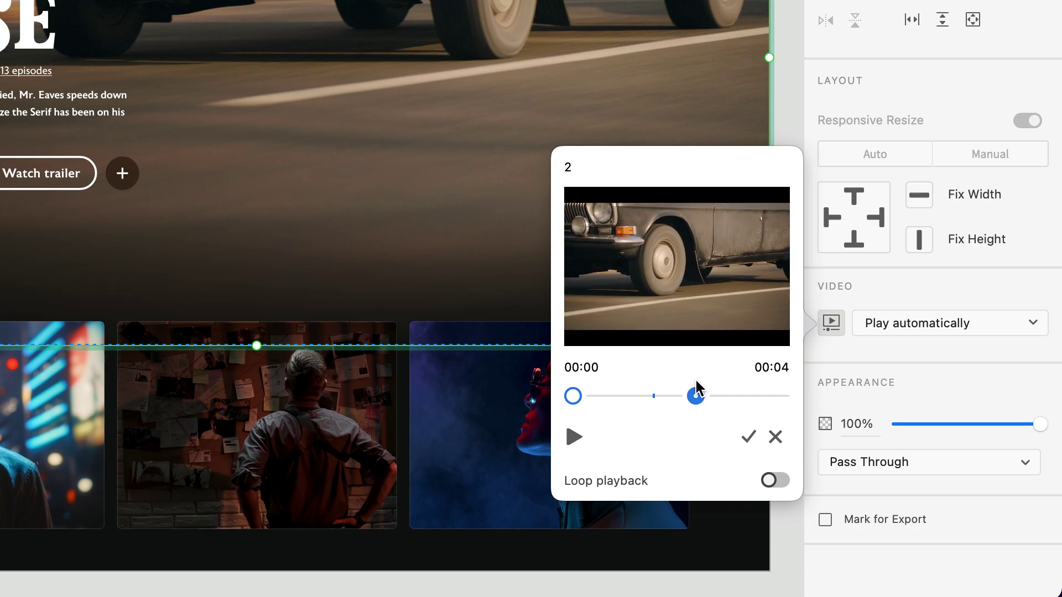
pyautogui.click(749, 437)
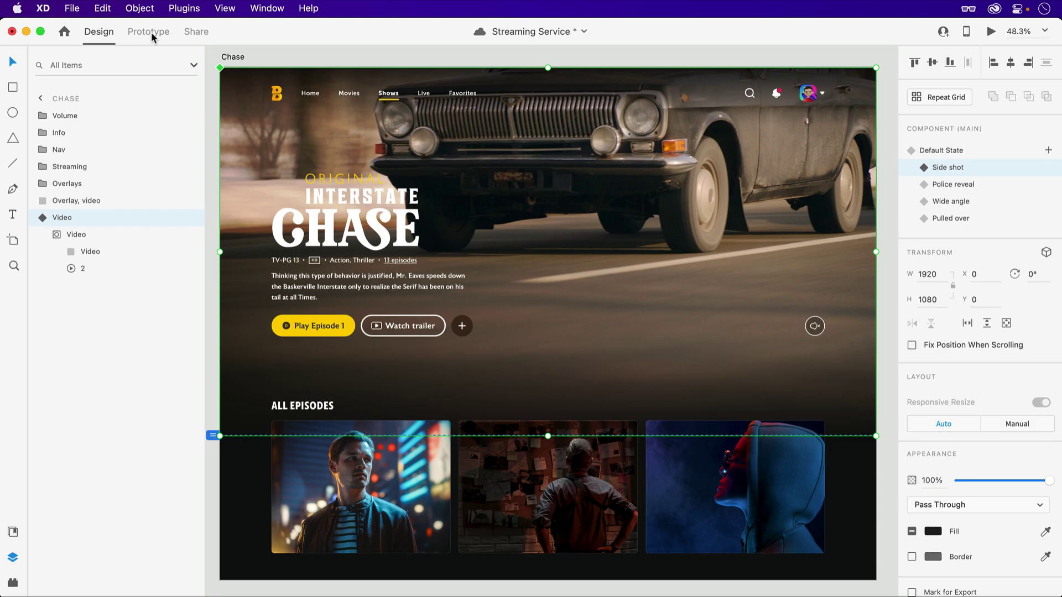
# Point clip 2's End of Playback transition to the Police reveal state
pyautogui.click(148, 31)
pyautogui.click(879, 252)
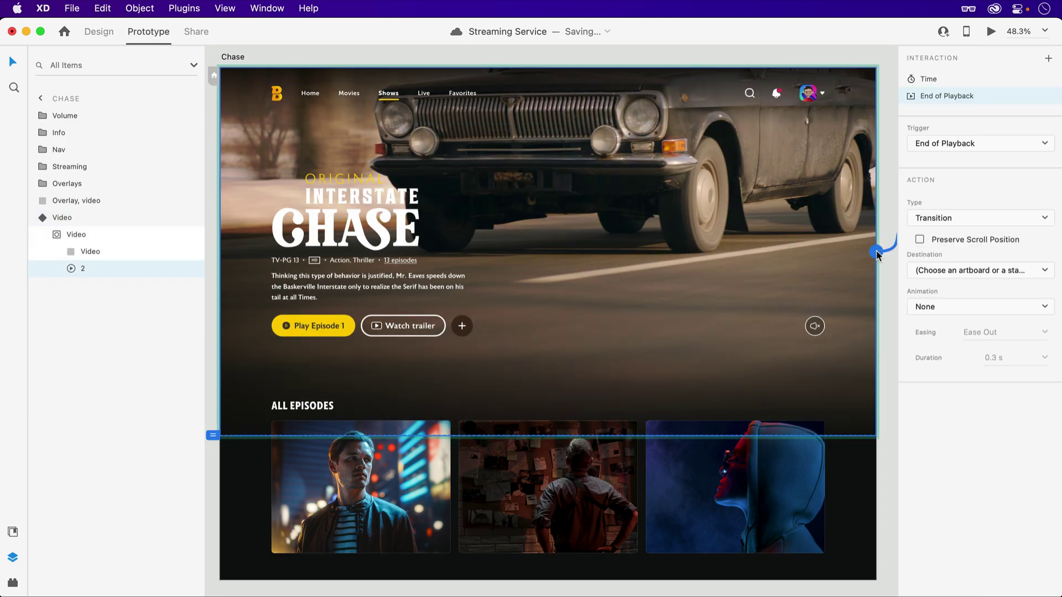
pyautogui.click(935, 271)
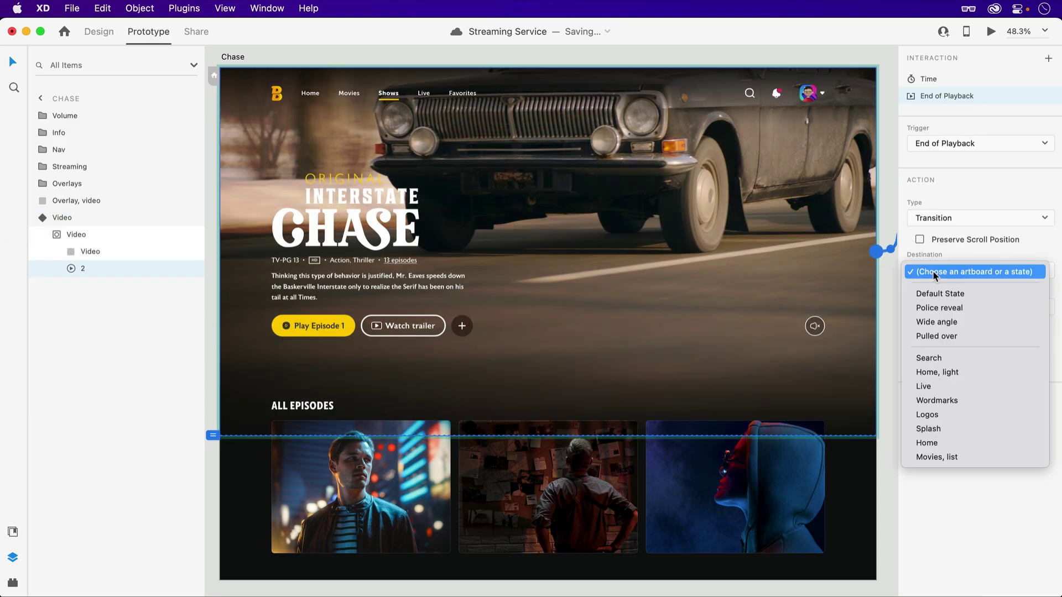
pyautogui.click(952, 308)
pyautogui.press('Escape')
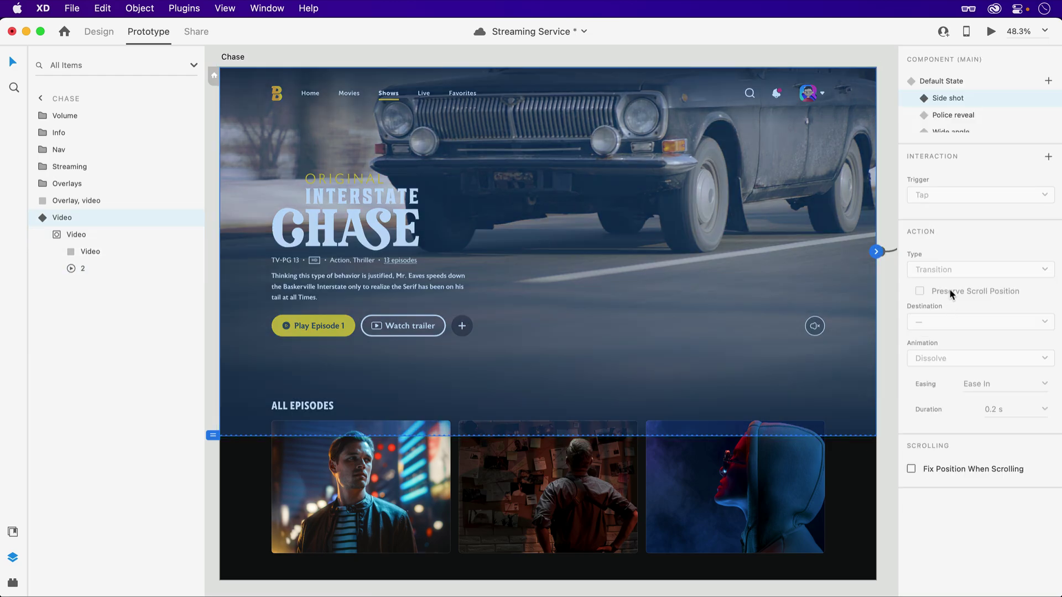
# Give clip 3 in Police reveal an End of Playback transition to Wide angle
pyautogui.click(948, 115)
pyautogui.click(894, 253)
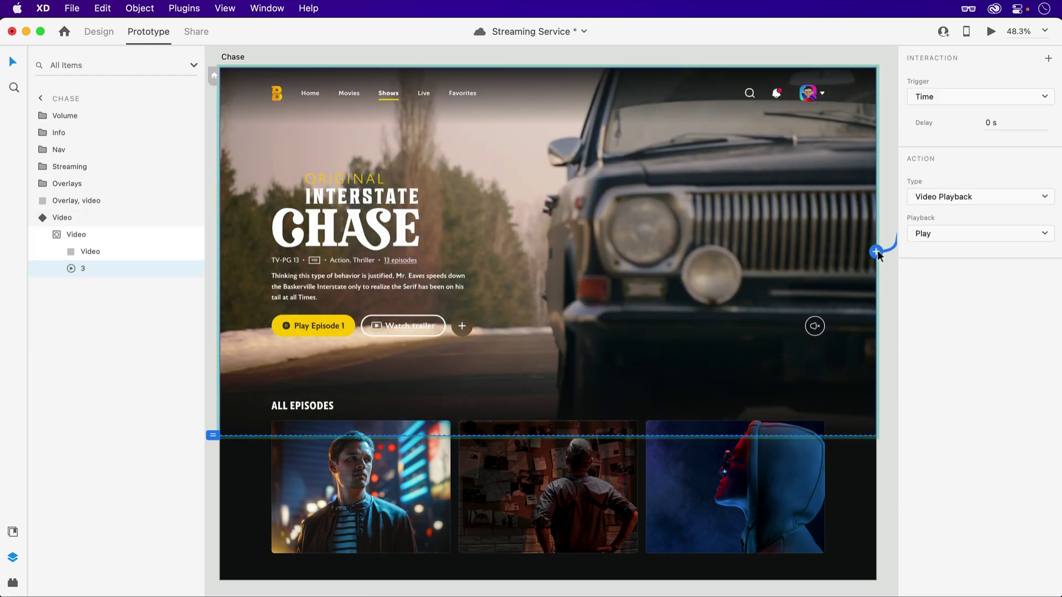
pyautogui.click(880, 253)
pyautogui.click(954, 270)
pyautogui.click(949, 322)
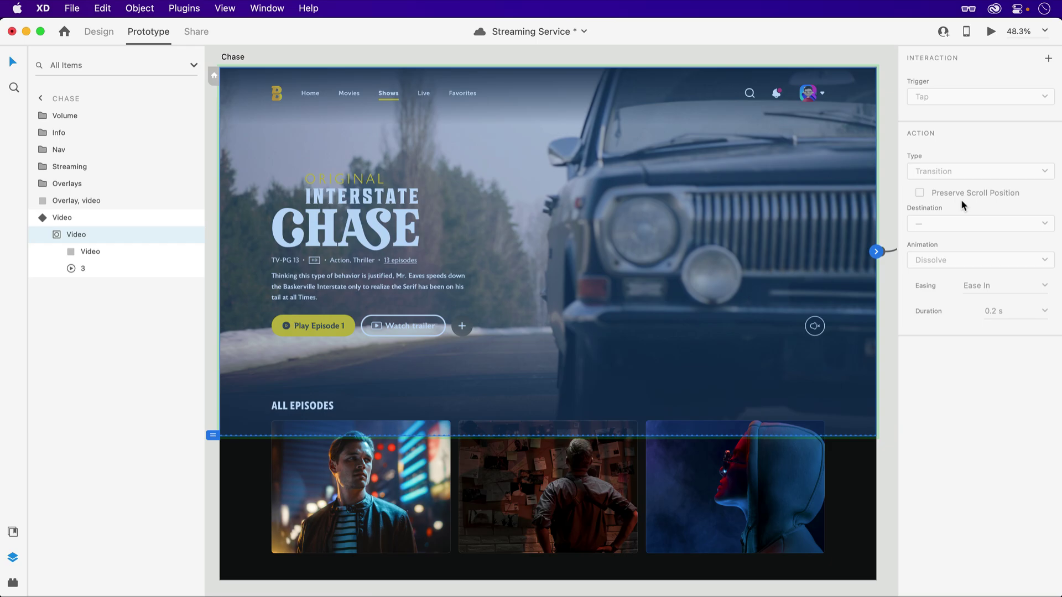
pyautogui.press('Escape')
# Give clip 4 in Wide angle an End of Playback transition to the next state
pyautogui.click(954, 123)
pyautogui.click(892, 254)
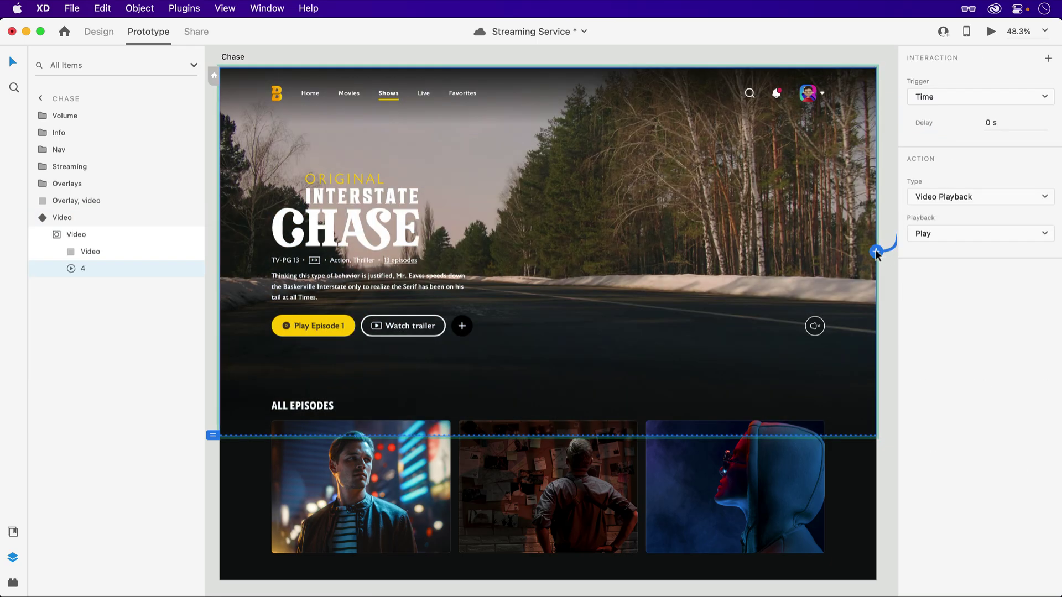
pyautogui.click(877, 252)
pyautogui.click(953, 267)
pyautogui.click(935, 334)
pyautogui.press('Escape')
pyautogui.press('Escape')
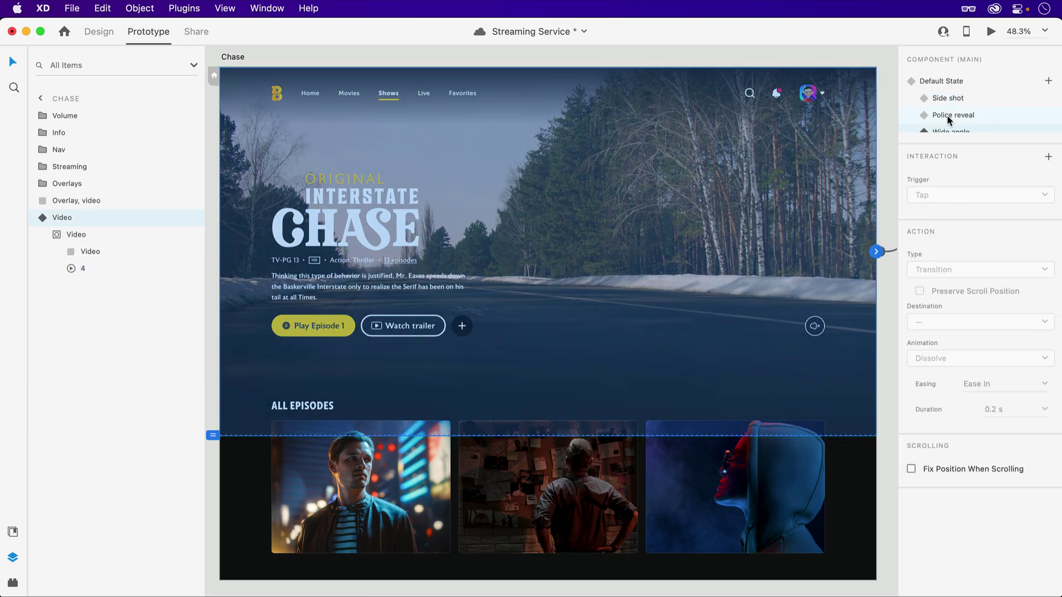
# Give clip 5 in Pulled over an End of Playback transition back to Default State
pyautogui.click(947, 124)
pyautogui.click(892, 252)
pyautogui.click(877, 252)
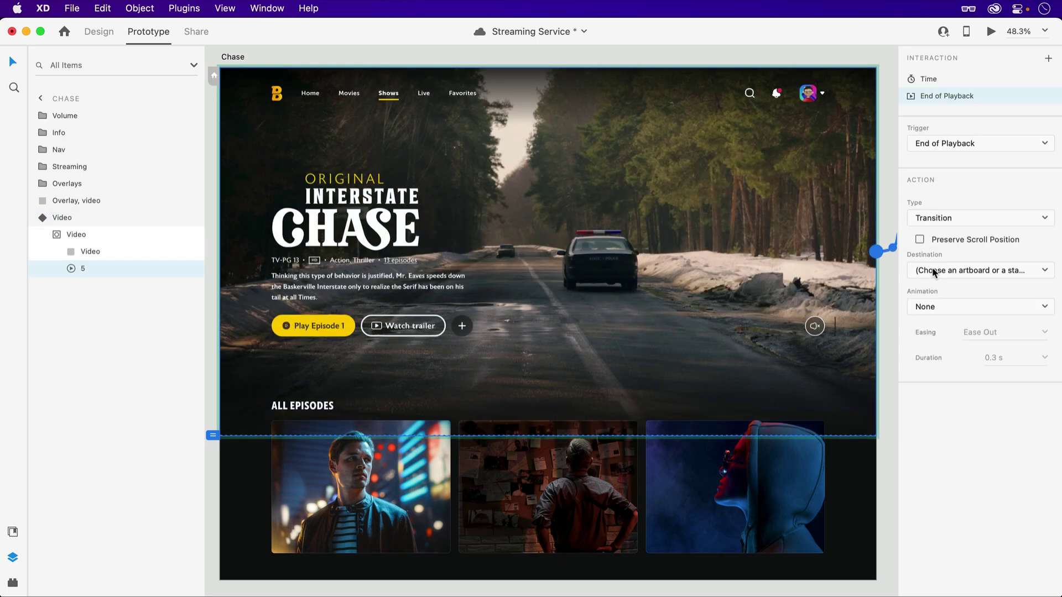
pyautogui.click(942, 270)
pyautogui.click(941, 288)
pyautogui.press('Escape')
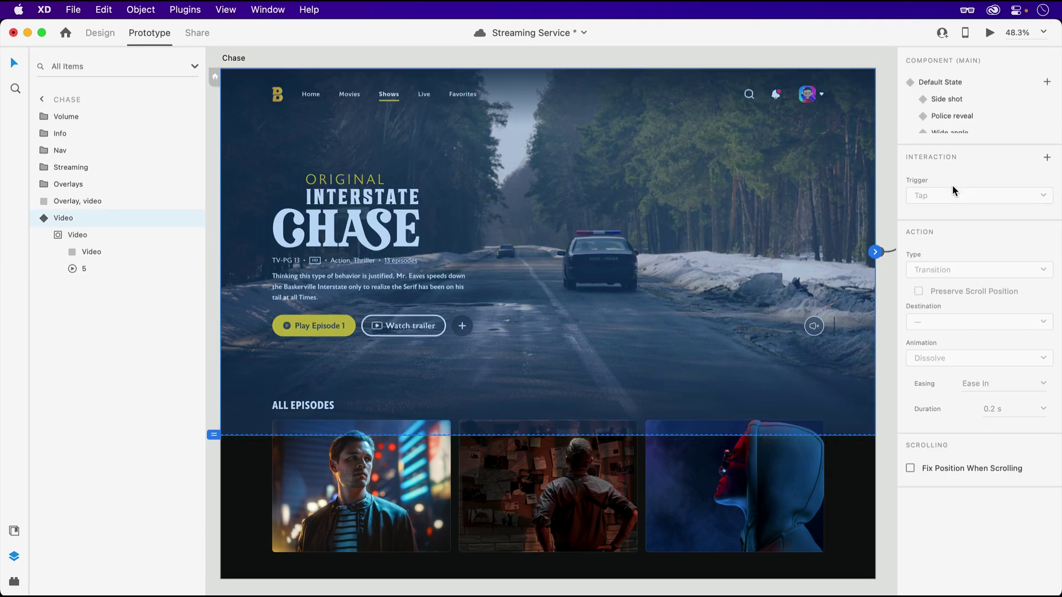
pyautogui.click(958, 116)
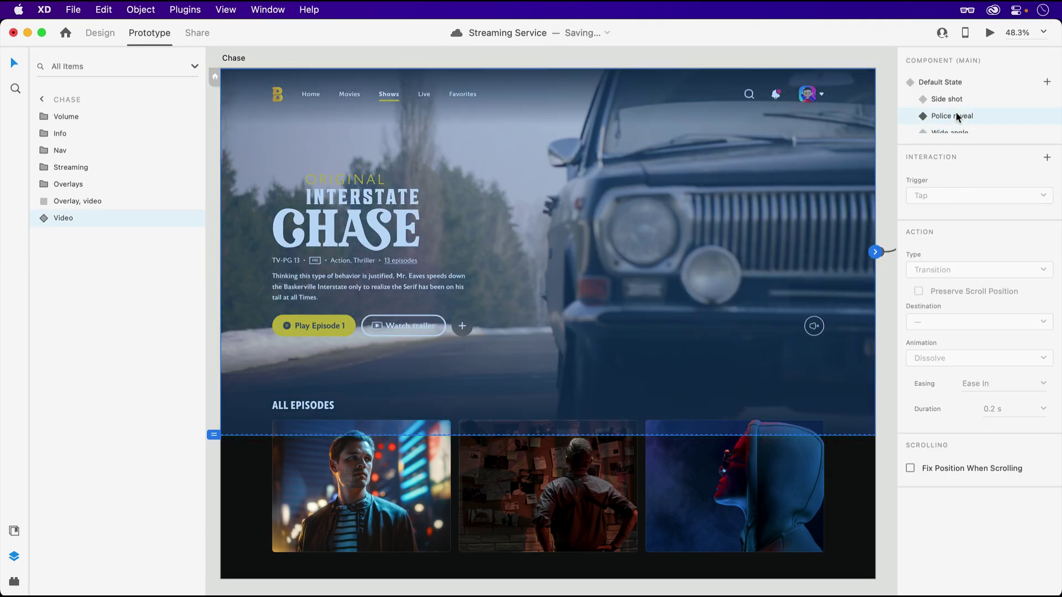
# Trim clip 3 in the Police reveal state to end at 00:03
pyautogui.click(100, 33)
pyautogui.doubleClick(756, 284)
pyautogui.click(913, 417)
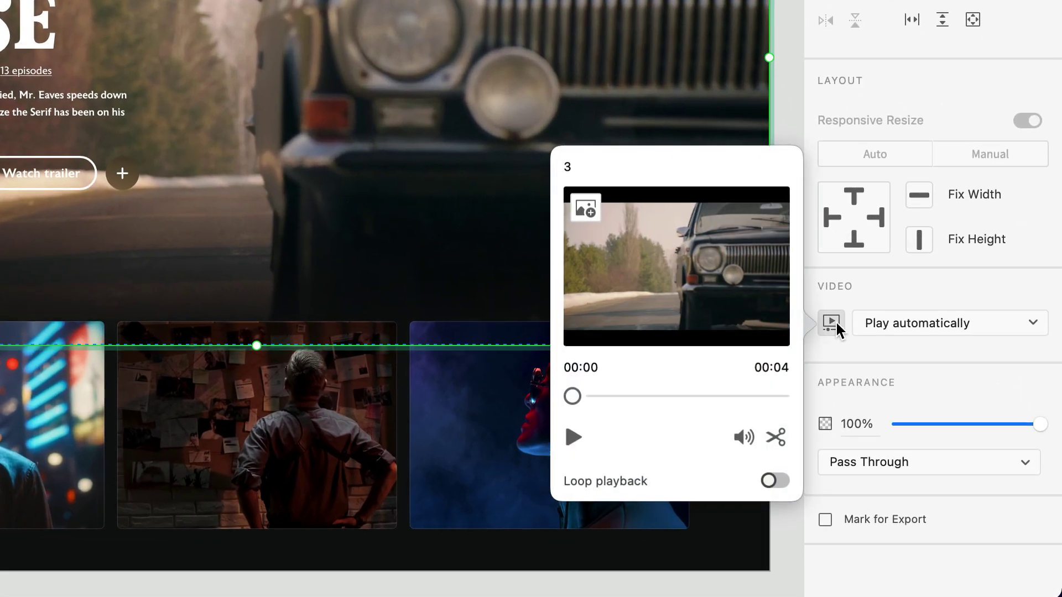
pyautogui.click(776, 437)
pyautogui.moveTo(780, 396); pyautogui.dragTo(716, 396)
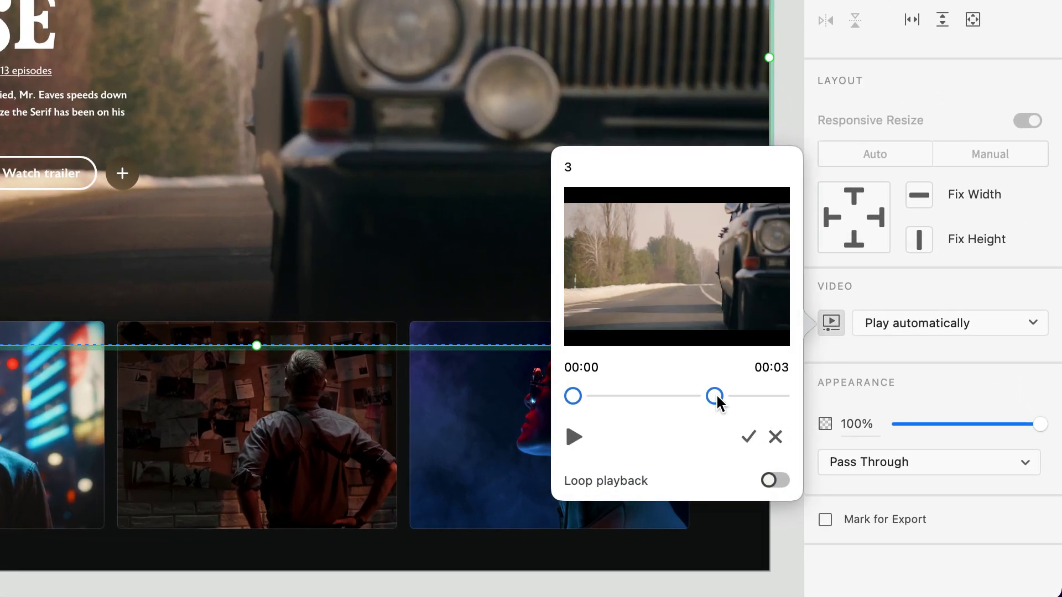
pyautogui.click(749, 437)
pyautogui.press('Escape')
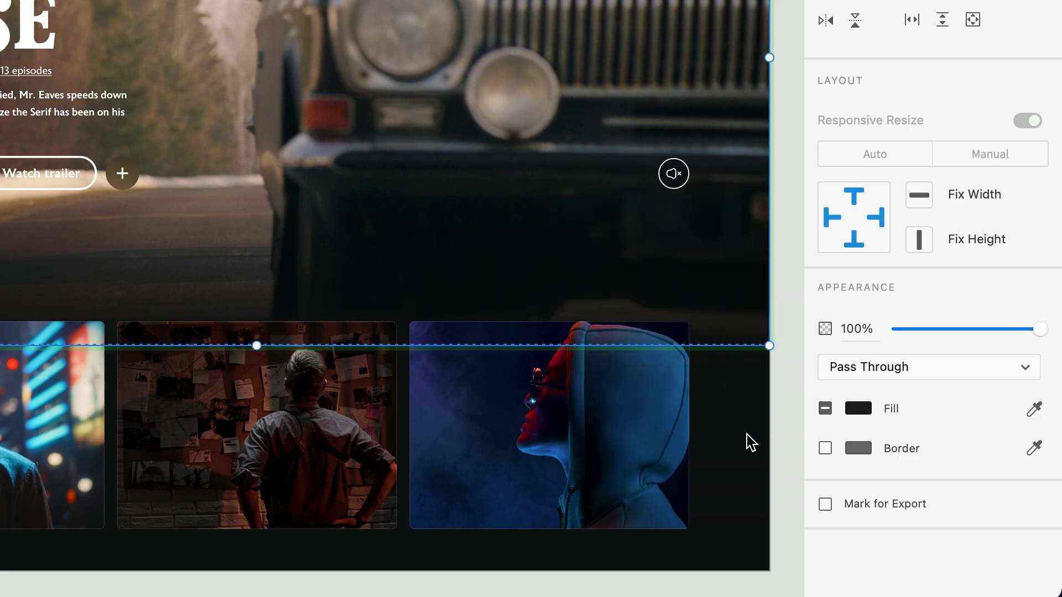
# Trim clip 4 in the Wide angle state to play from 00:03 to 00:07
pyautogui.scroll(3, 912, 31)
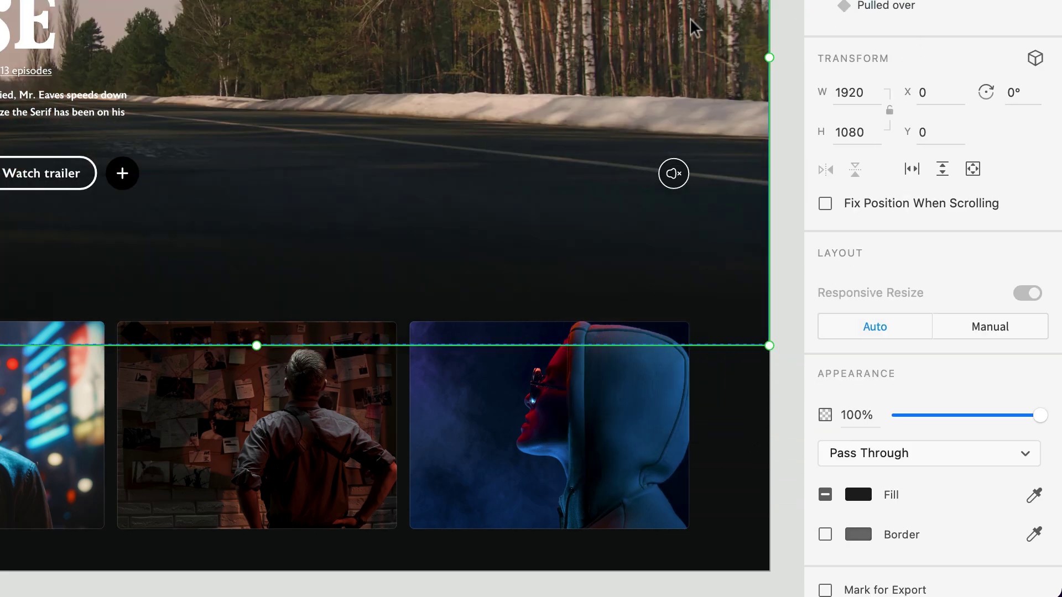
pyautogui.click(711, 77)
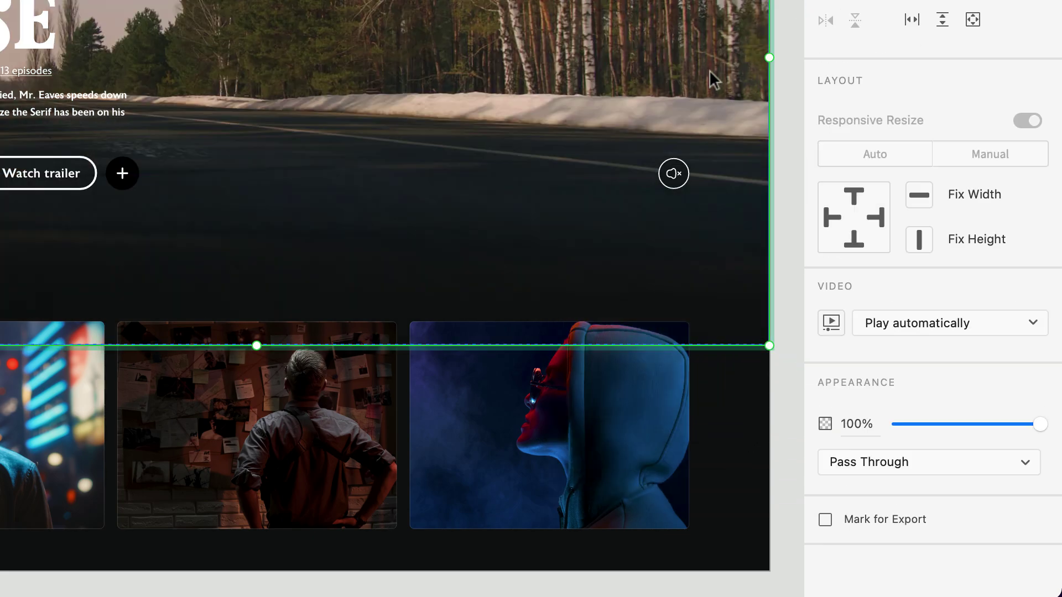
pyautogui.click(833, 331)
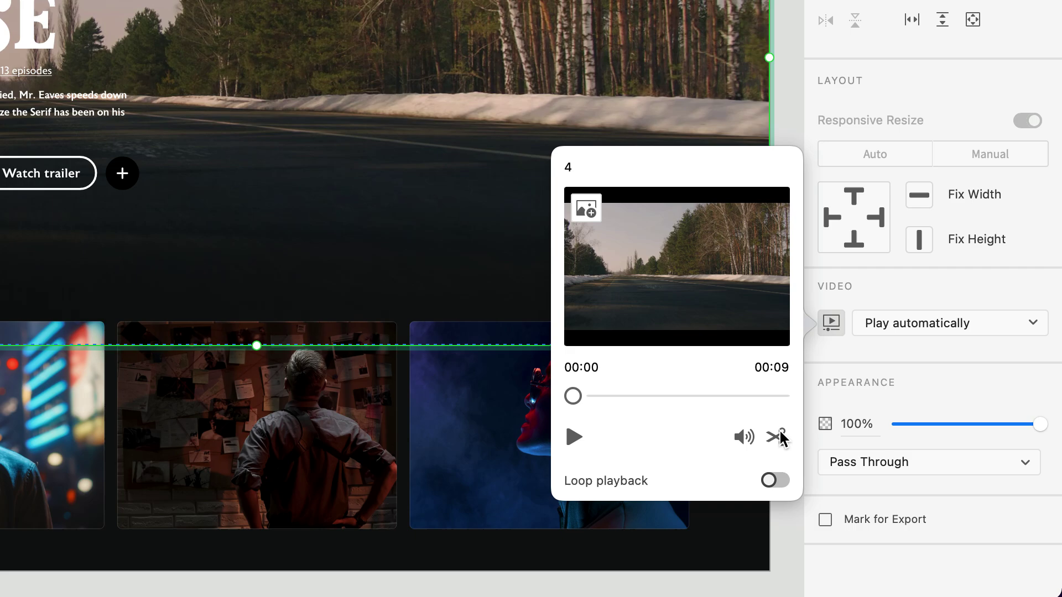
pyautogui.click(777, 436)
pyautogui.moveTo(577, 397); pyautogui.dragTo(640, 398)
pyautogui.moveTo(782, 398); pyautogui.dragTo(744, 396)
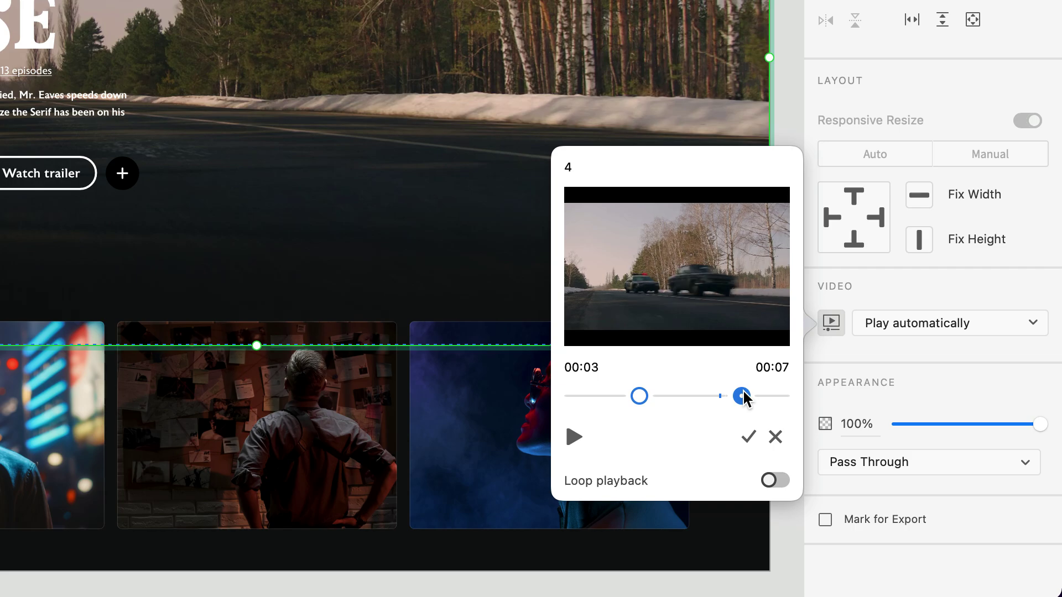
pyautogui.click(750, 438)
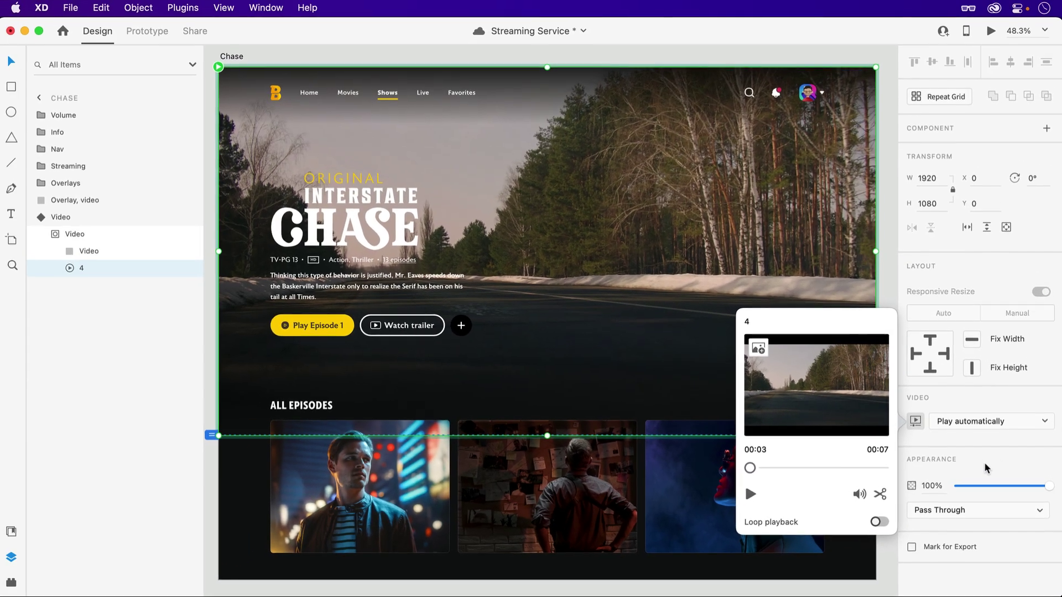
# Dismiss clip 4's video settings and launch the desktop preview of the Chase artboard
pyautogui.press('Escape')
pyautogui.press('Escape')
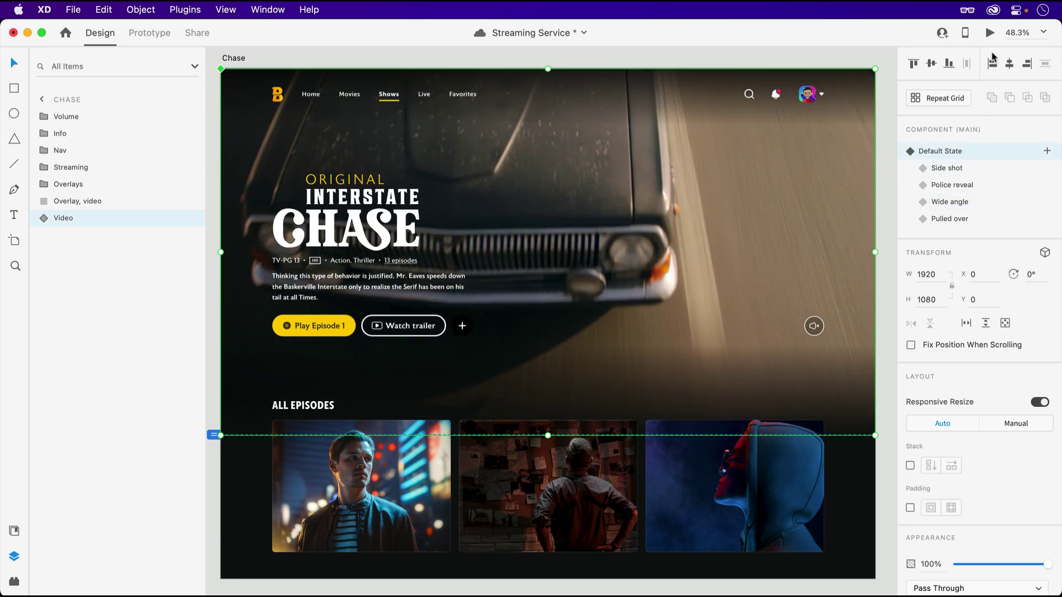
pyautogui.click(991, 34)
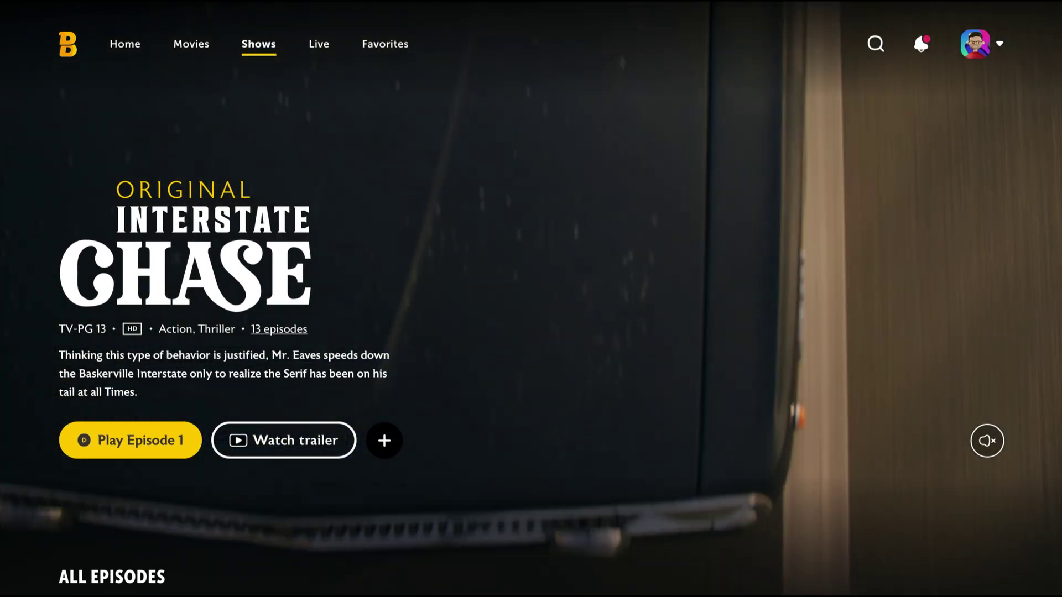